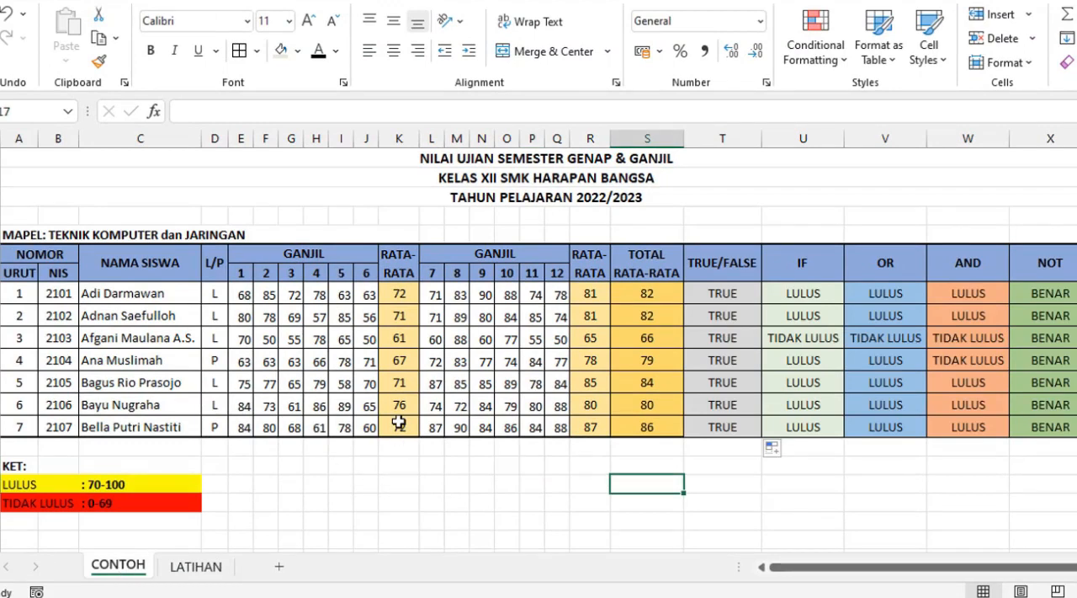
Step: On the LATIHAN sheet, change the semester header above columns 7 to 12 to GENAP
left_click(202, 577)
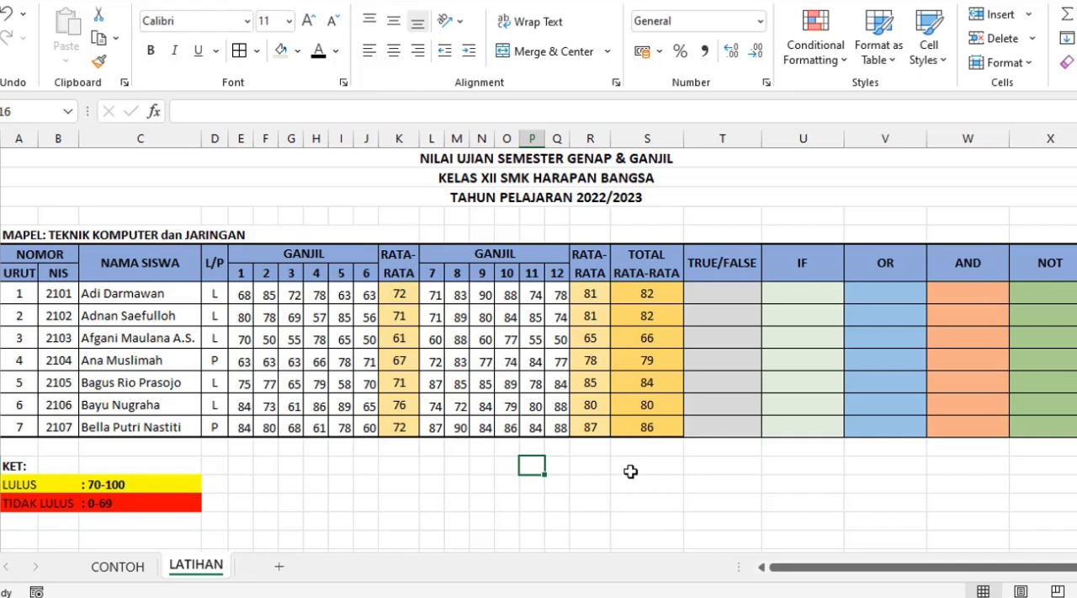
left_click(274, 258)
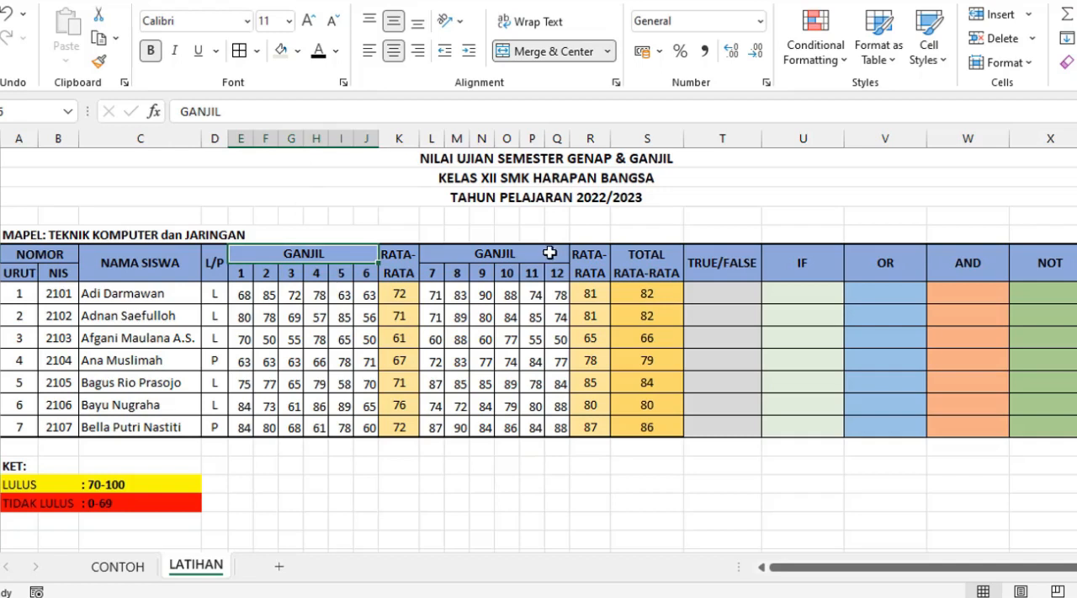
left_click(492, 259)
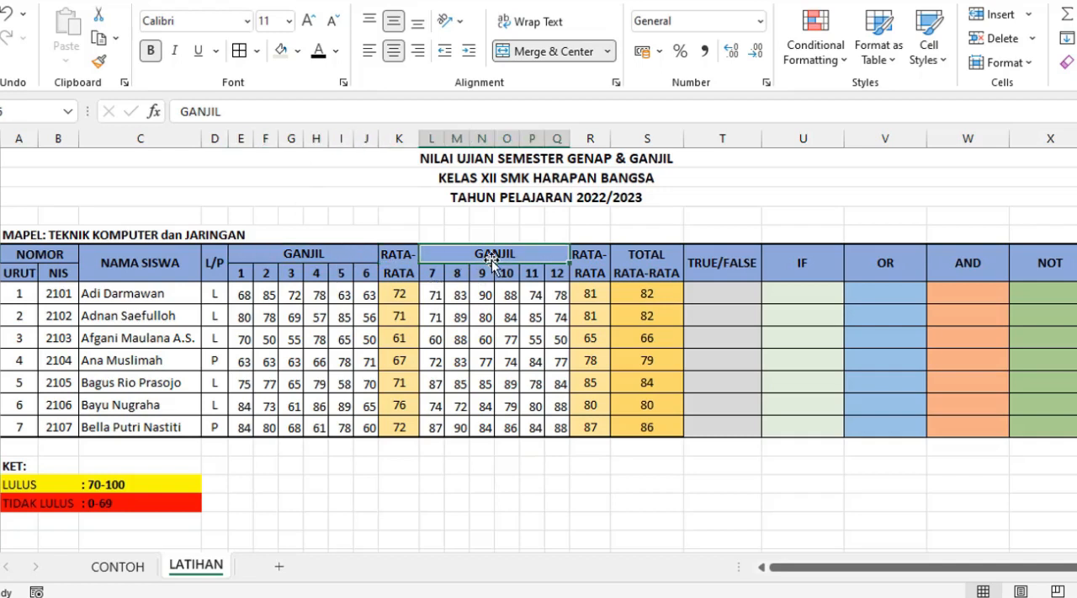
type("GENAP")
key("Return")
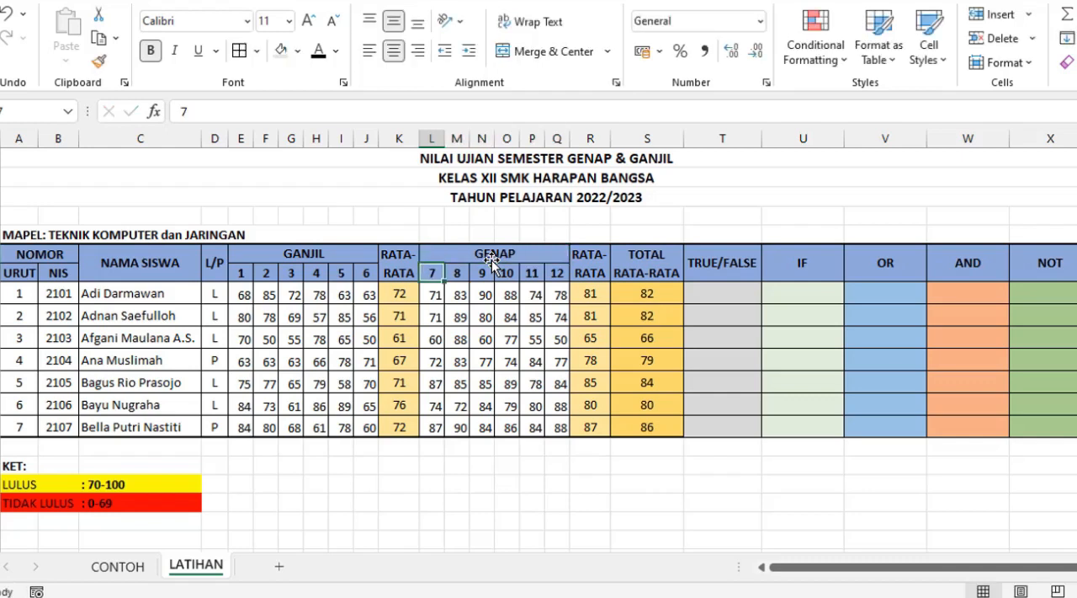
Step: On the CONTOH sheet, change the semester header above columns 7 to 12 to GENAP
left_click(127, 566)
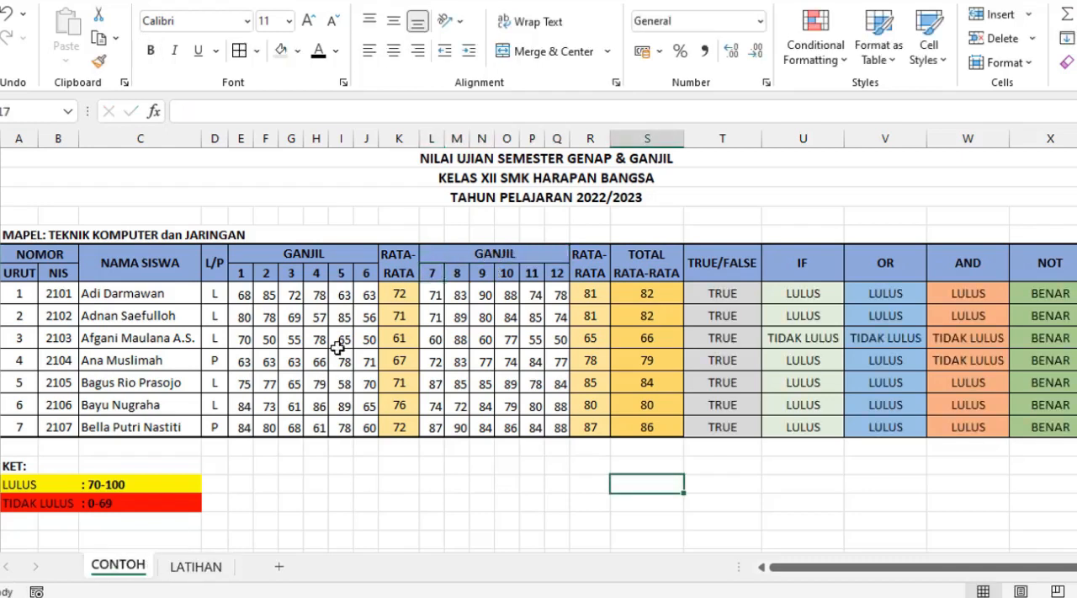
left_click(475, 252)
type("GEB")
key("BackSpace")
type("NAP")
key("Return")
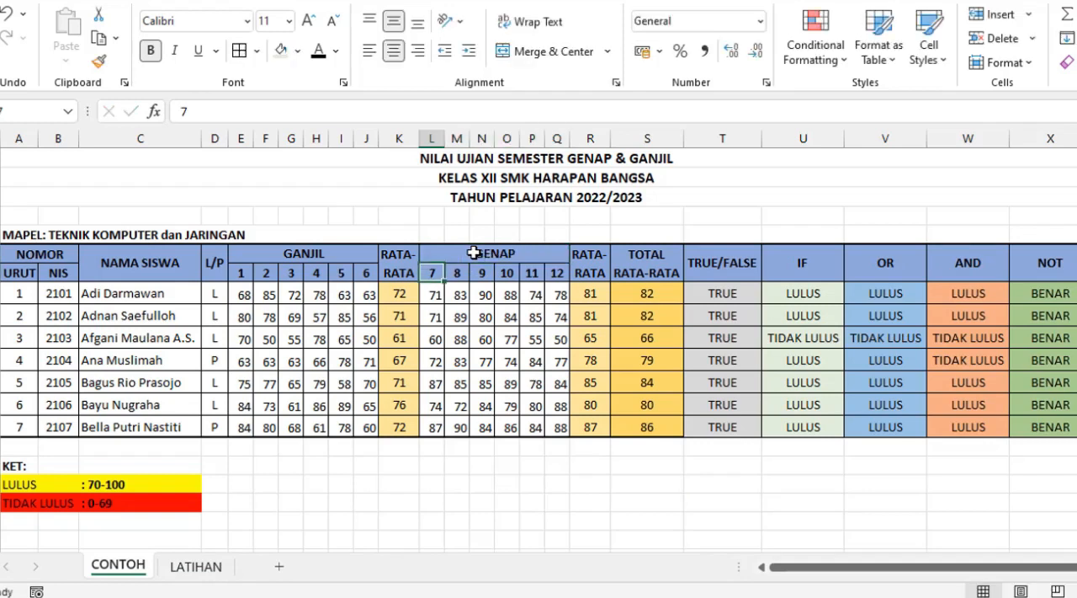
Step: On the LATIHAN sheet, enter the comparison formula =R8>K8 in the first TRUE/FALSE cell, T8
left_click(199, 569)
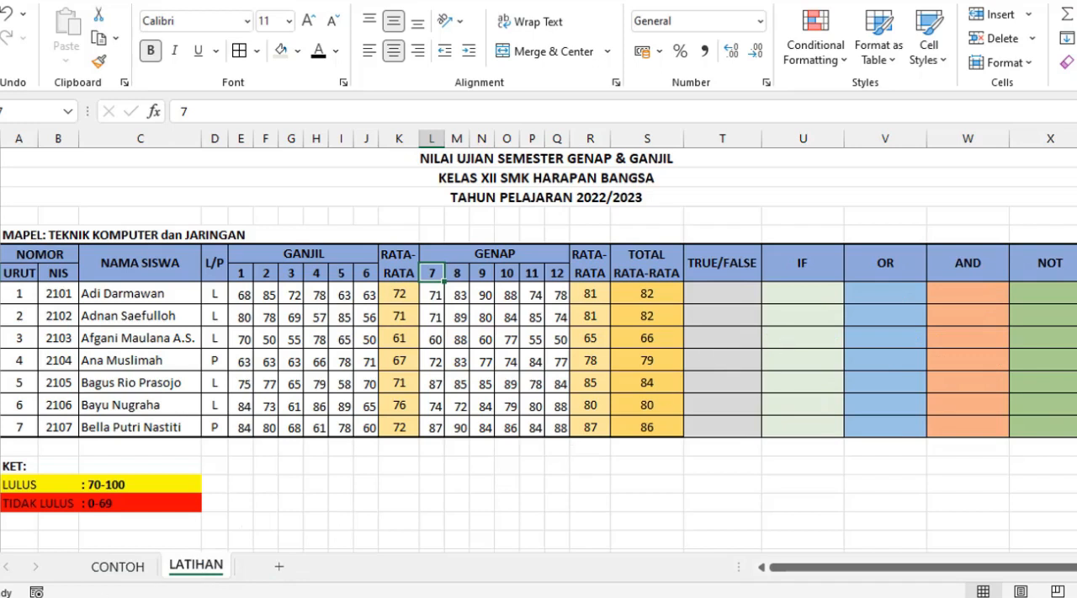
left_click(264, 521)
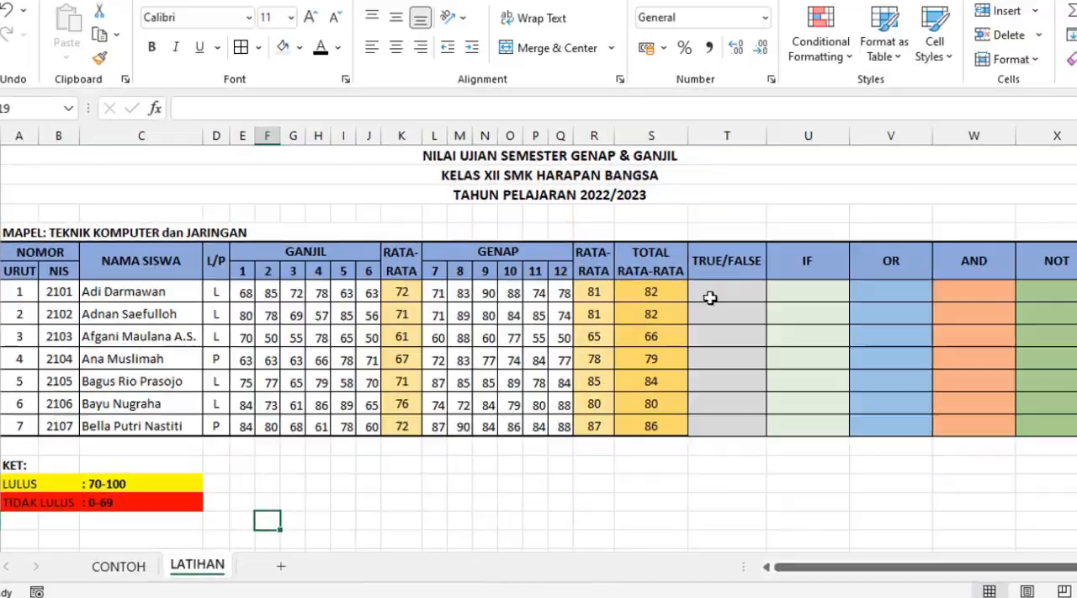
left_click(713, 296)
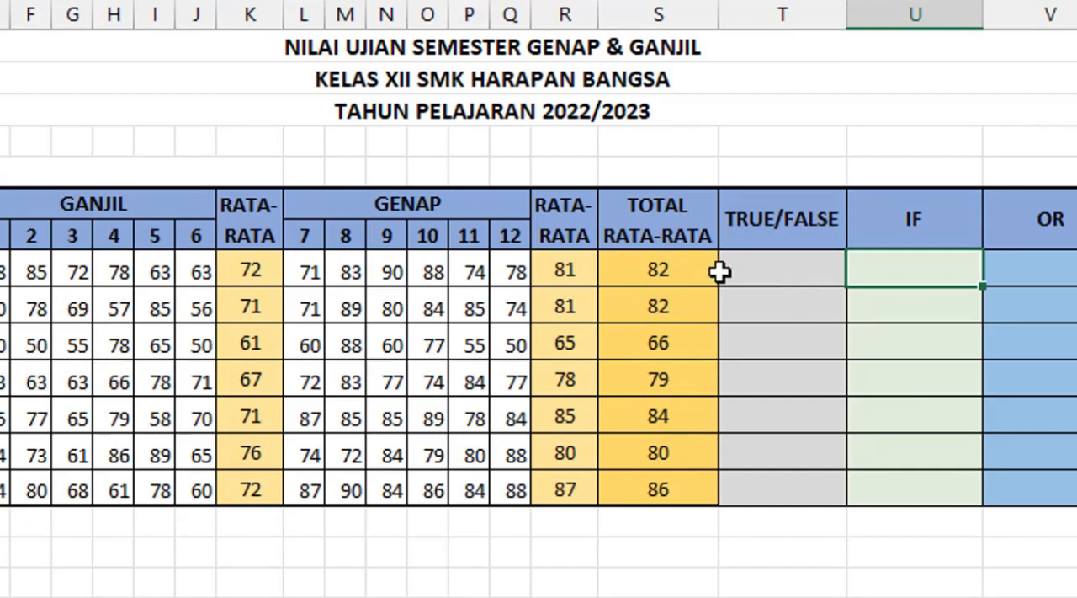
left_click(567, 274)
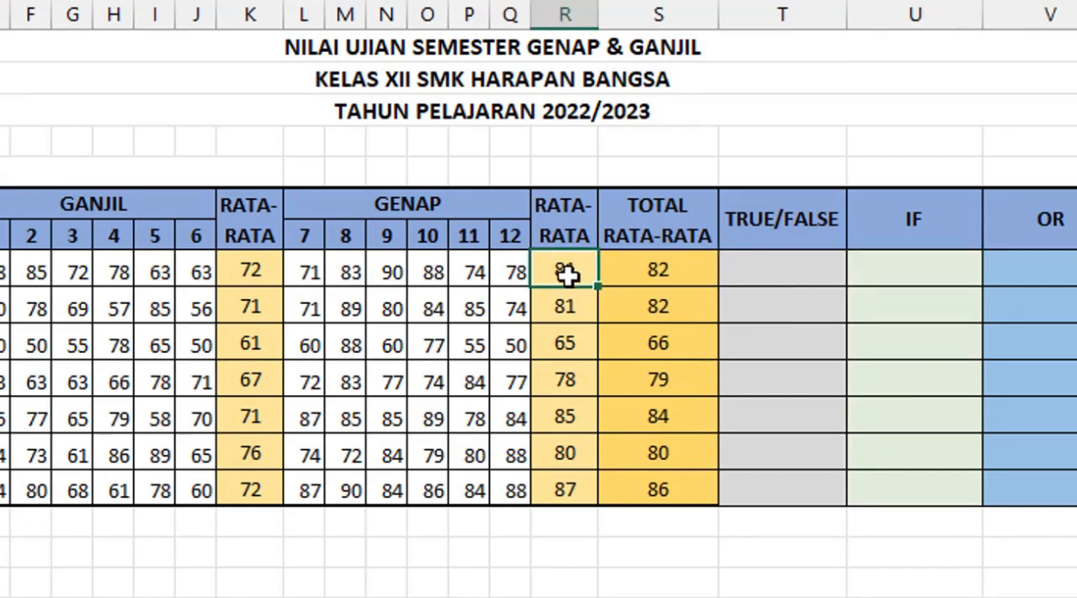
left_click(251, 269)
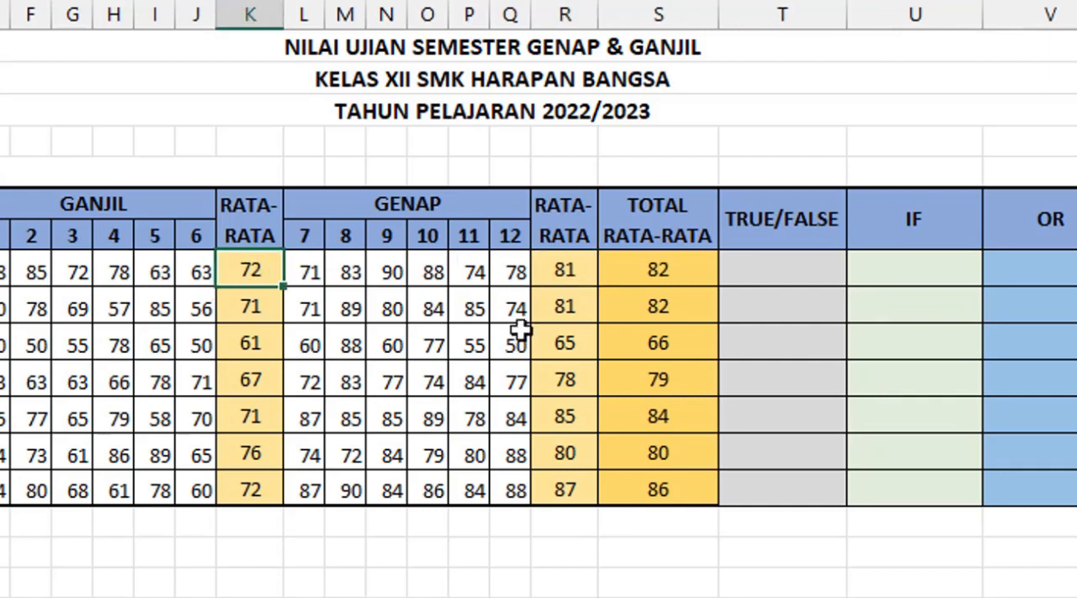
left_click(783, 278)
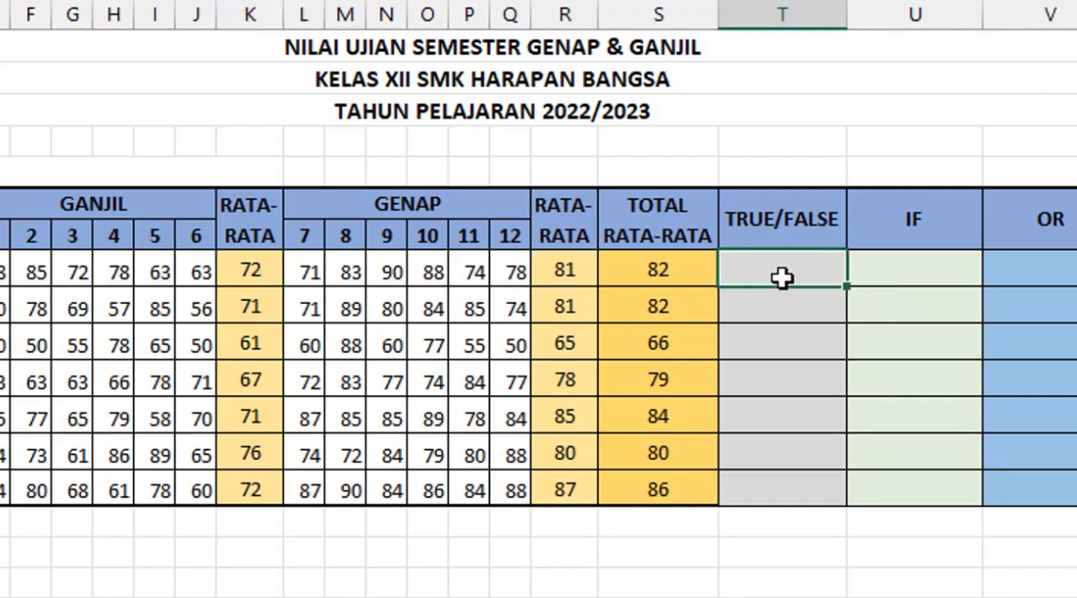
type("=")
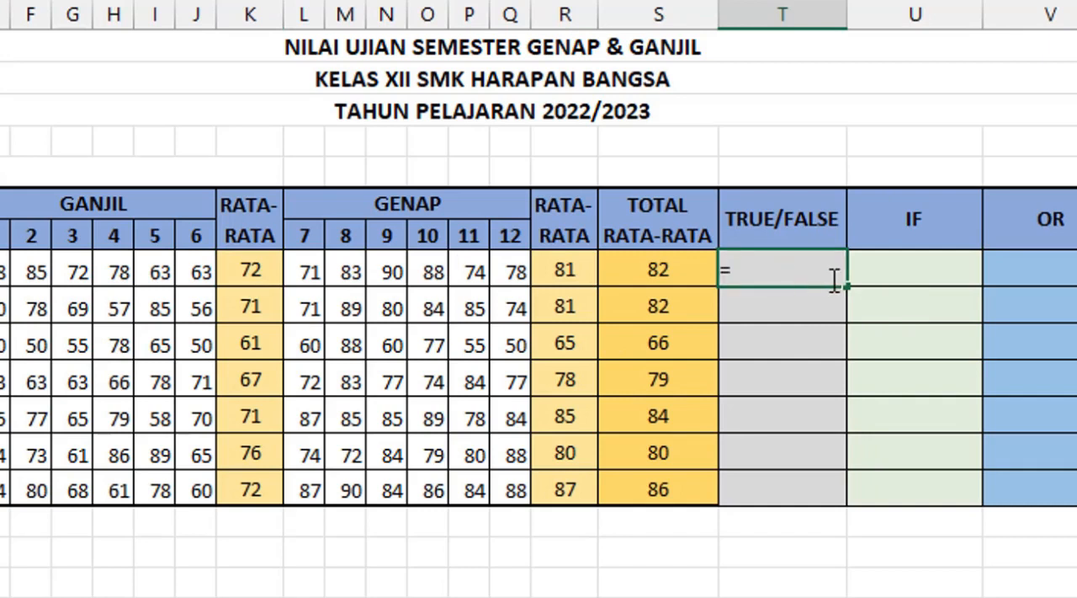
left_click(575, 271)
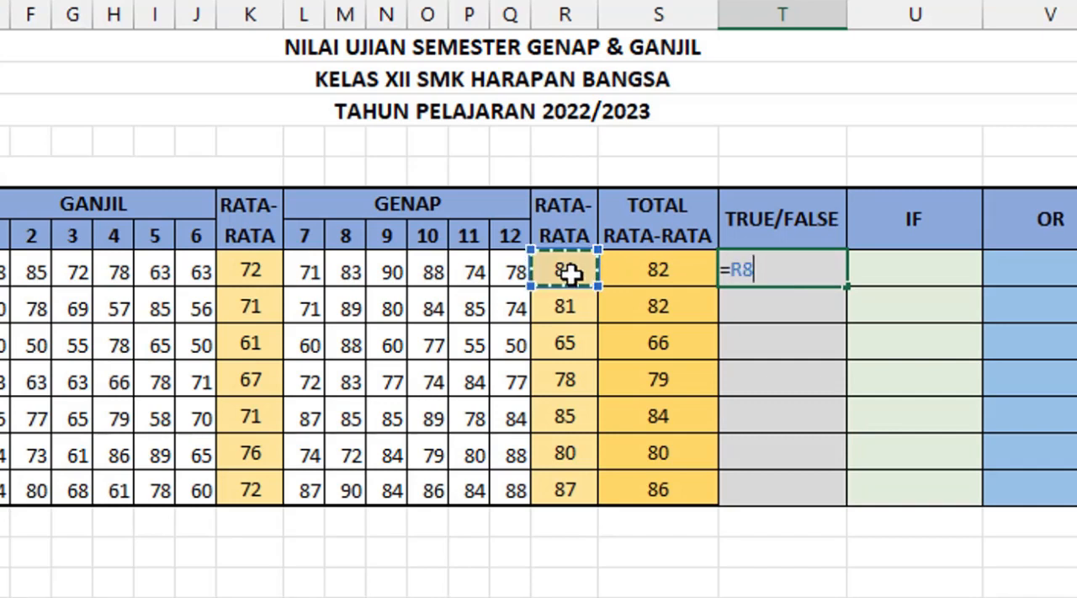
type(">")
left_click(254, 270)
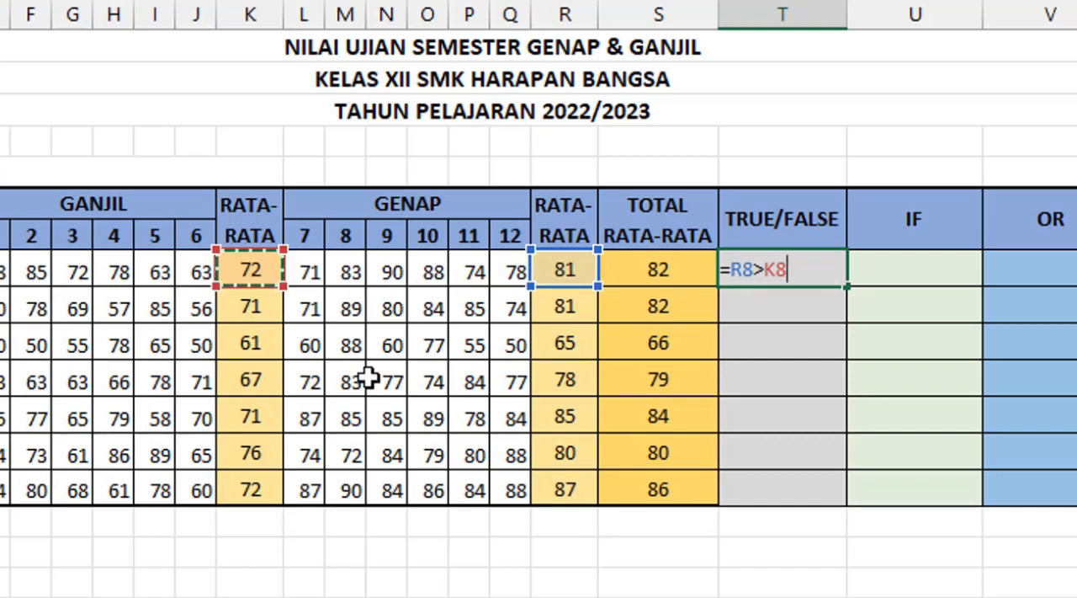
key("Return")
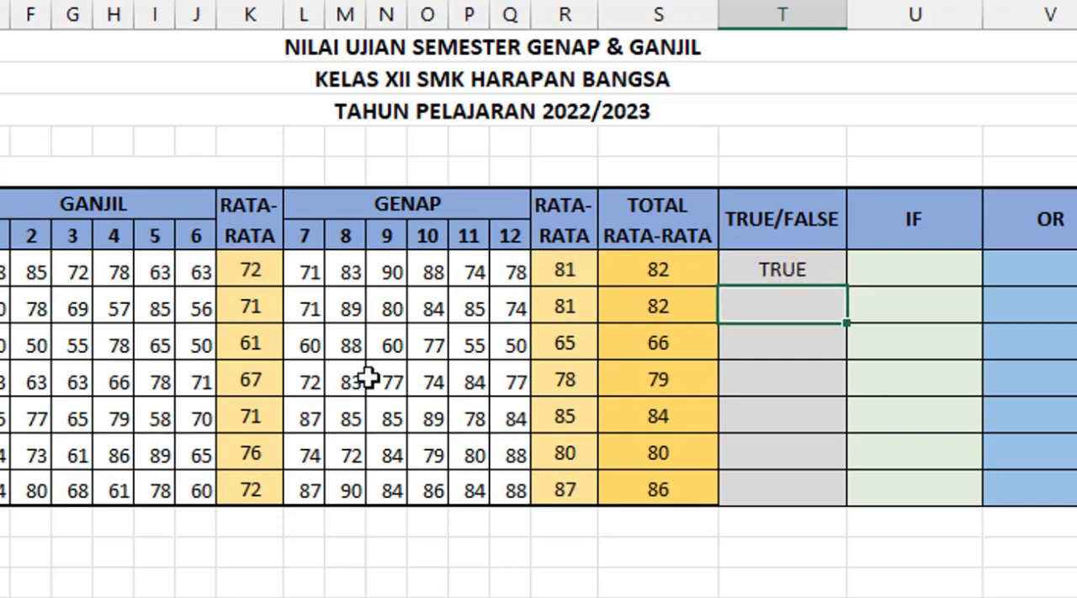
Step: Copy the comparison formula from T8 down the TRUE/FALSE column to the last student row
left_click(810, 271)
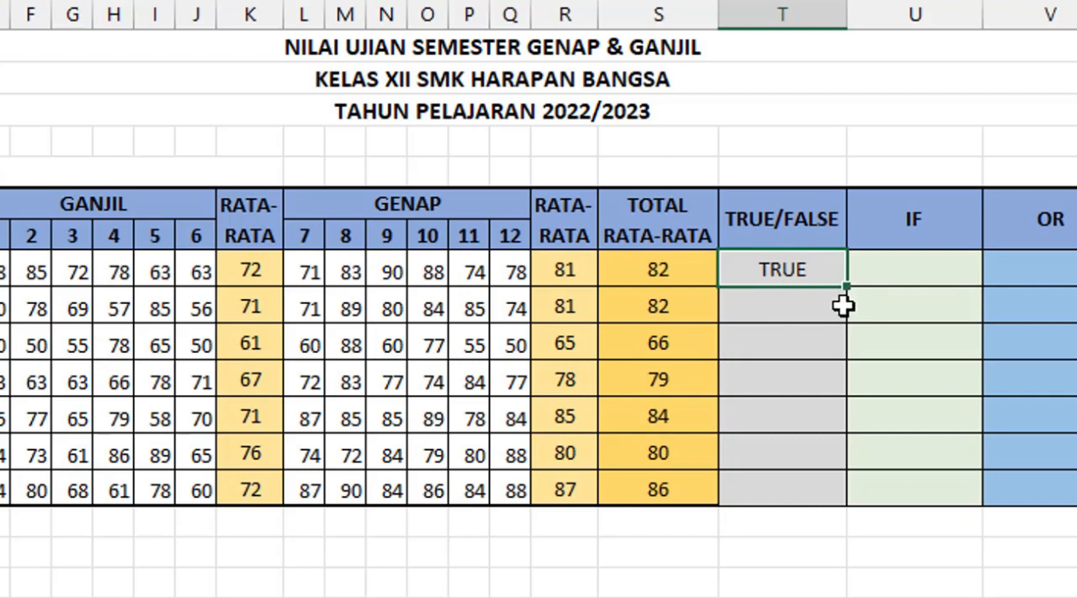
left_click_drag(848, 288, 831, 494)
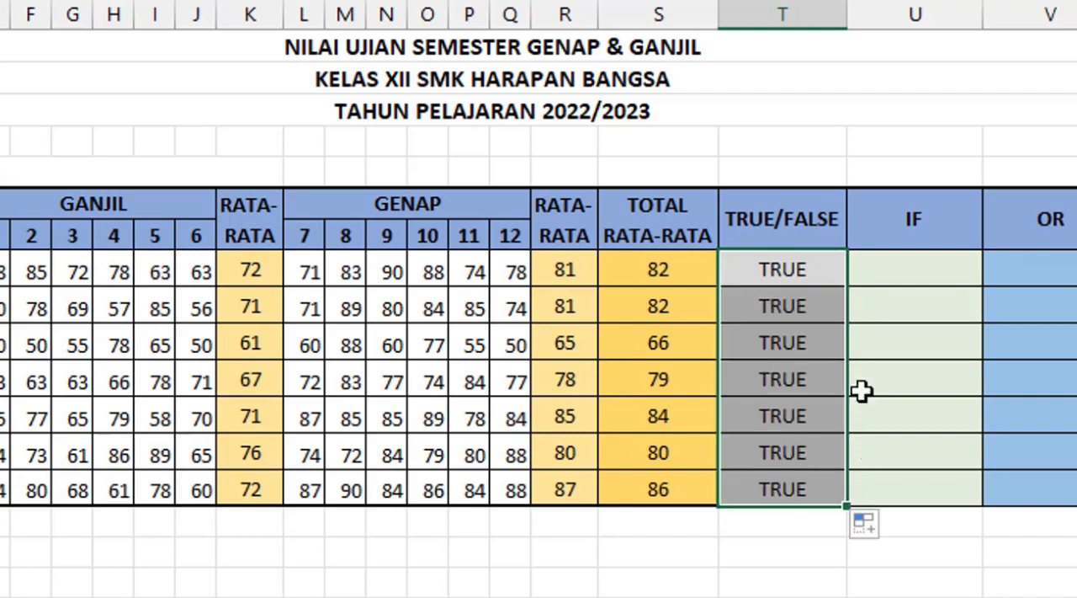
left_click(248, 274)
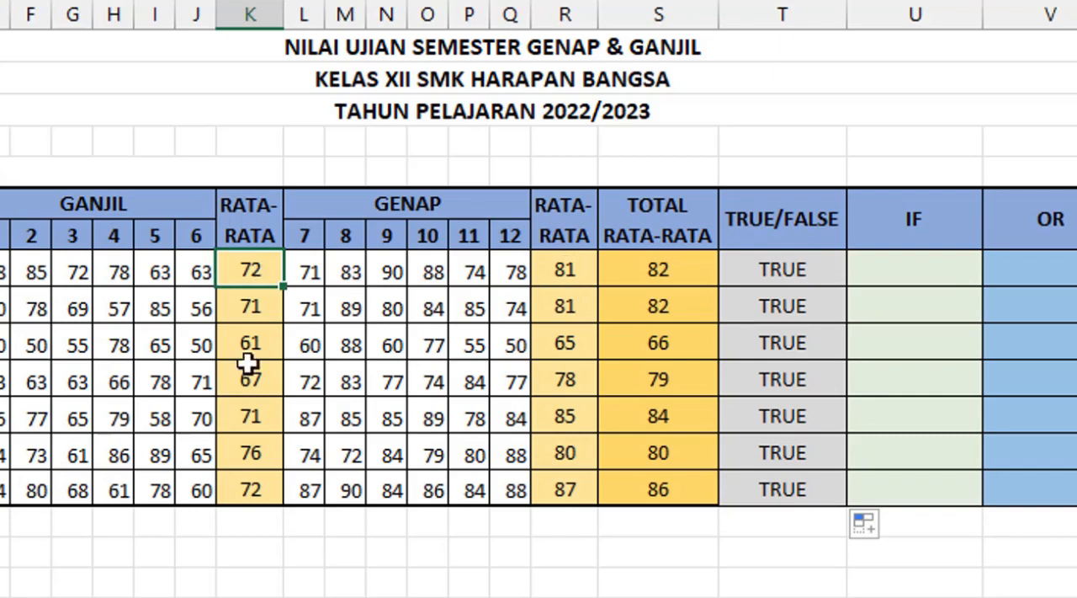
Step: Start an IF formula in U8 with the logical test S8>=70
left_click(939, 271)
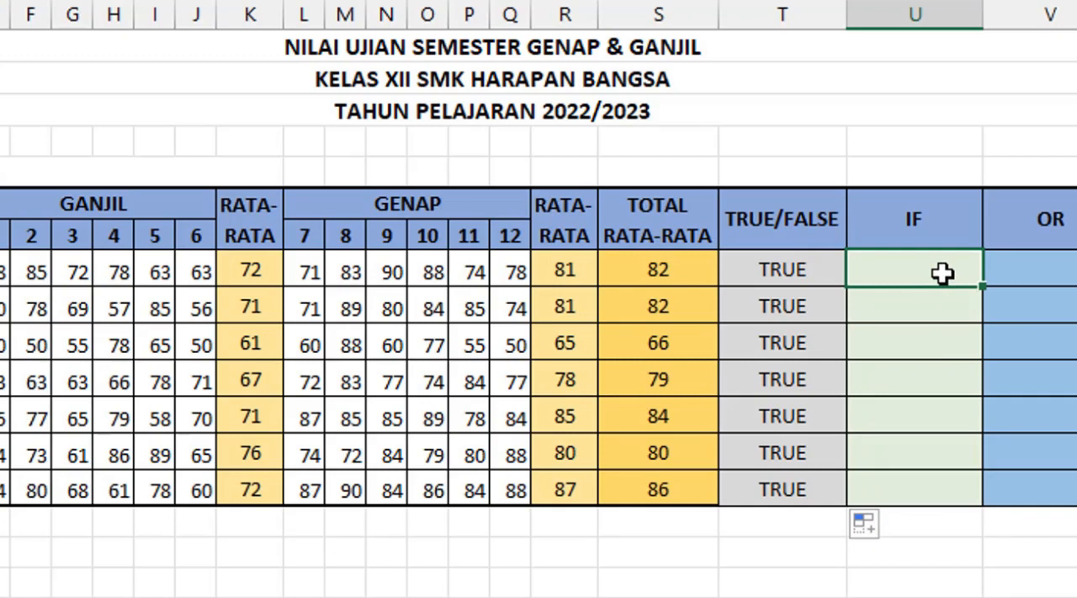
type("=IF")
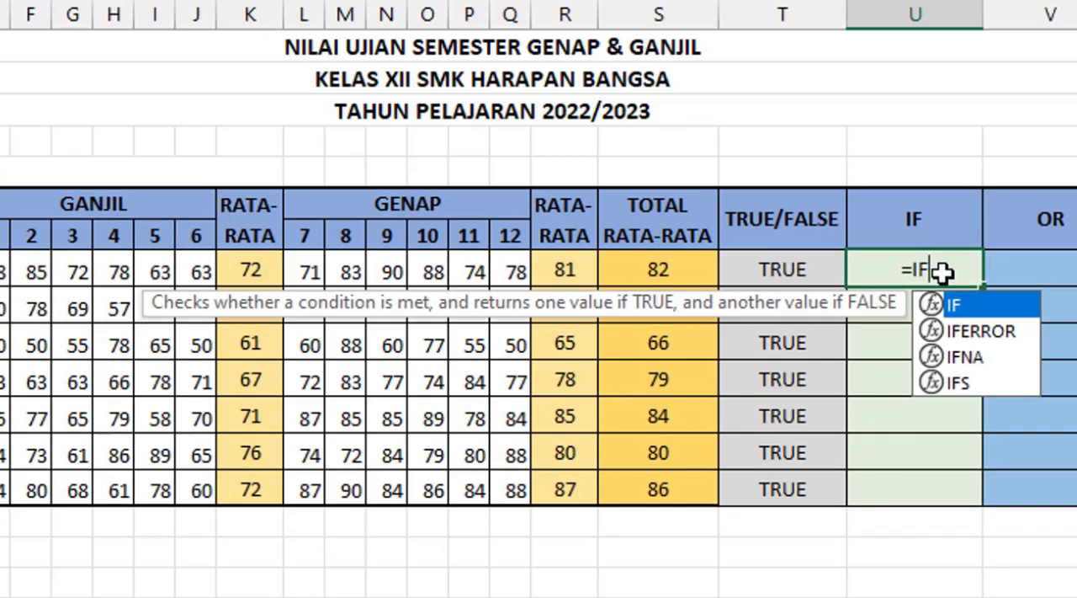
type("(")
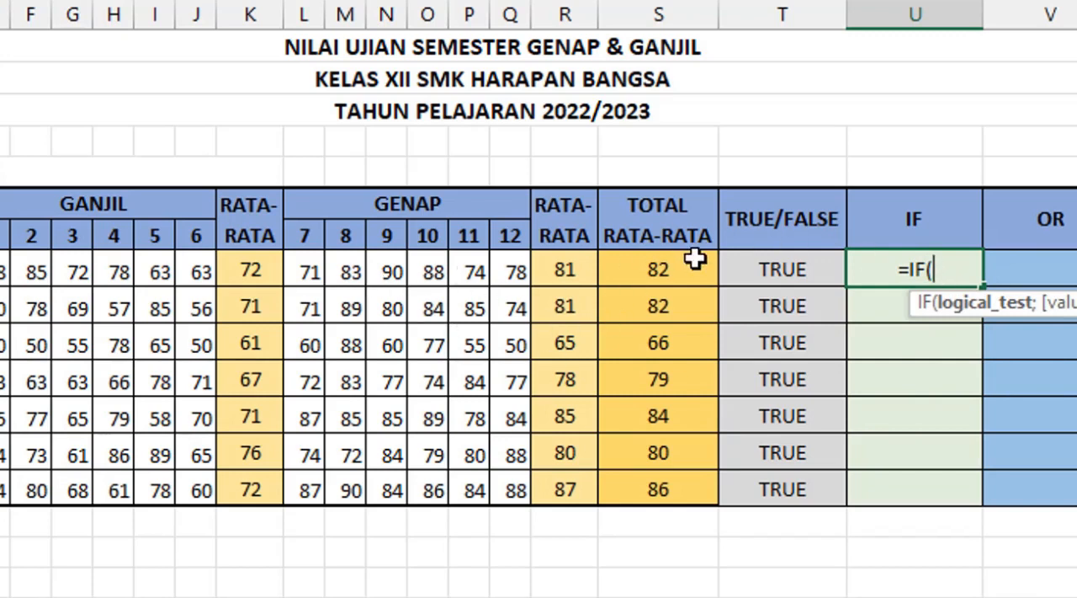
left_click(654, 280)
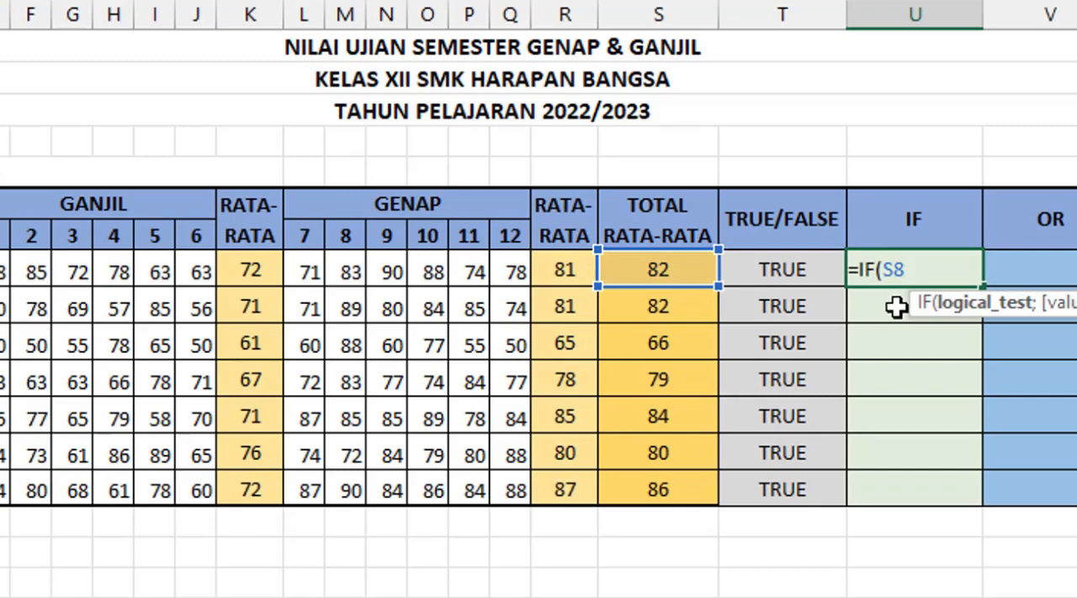
type(">=")
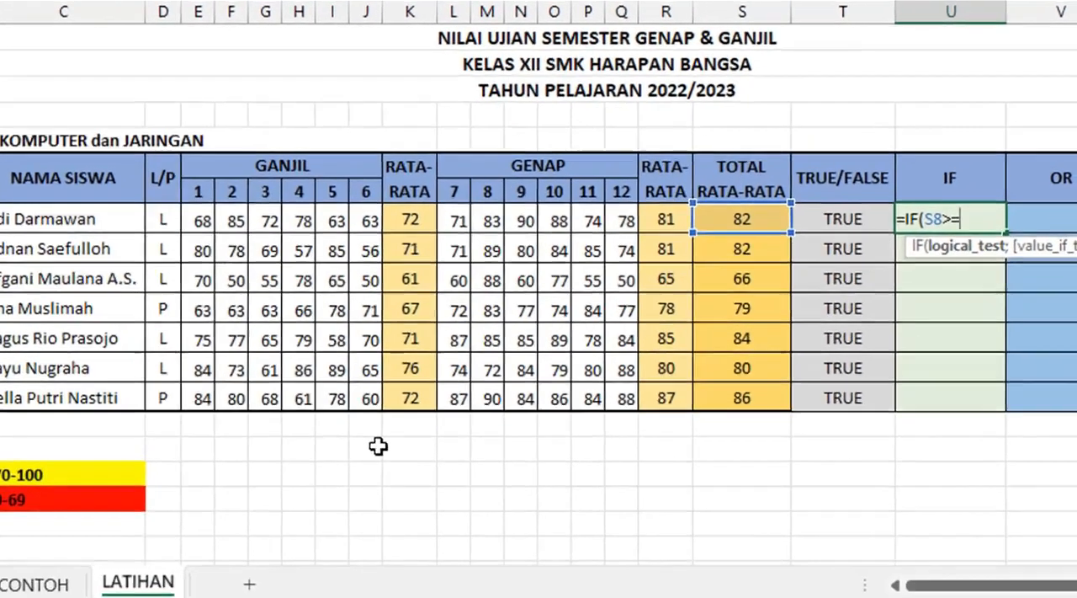
type("70")
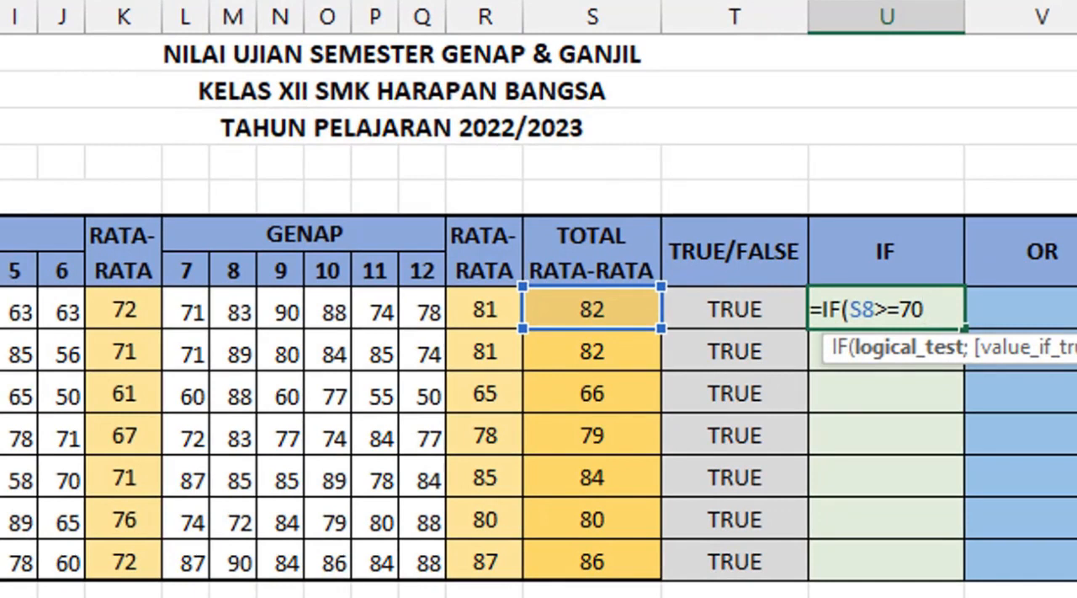
Step: Complete the U8 IF formula with "LULUS" as the true result and "TIDAK LULUS" as the false result
type(";\"LU")
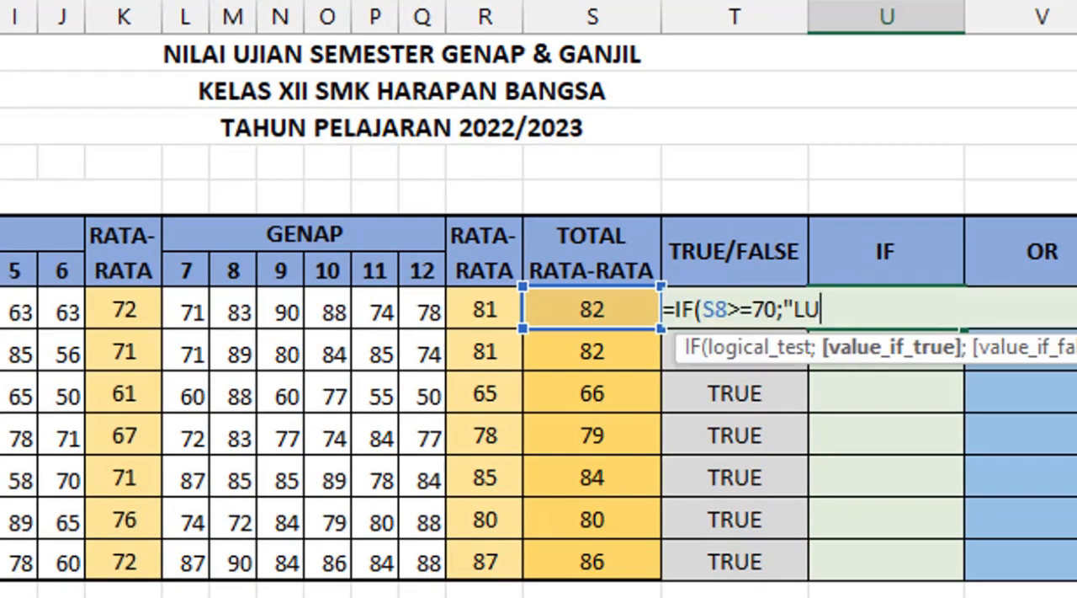
type("LUS\"")
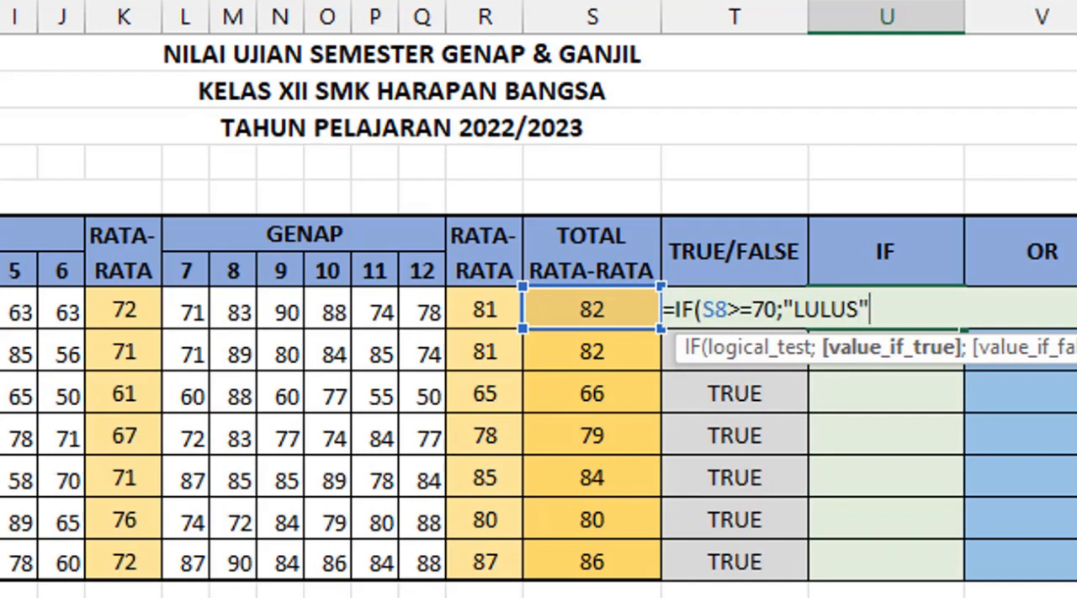
type(";")
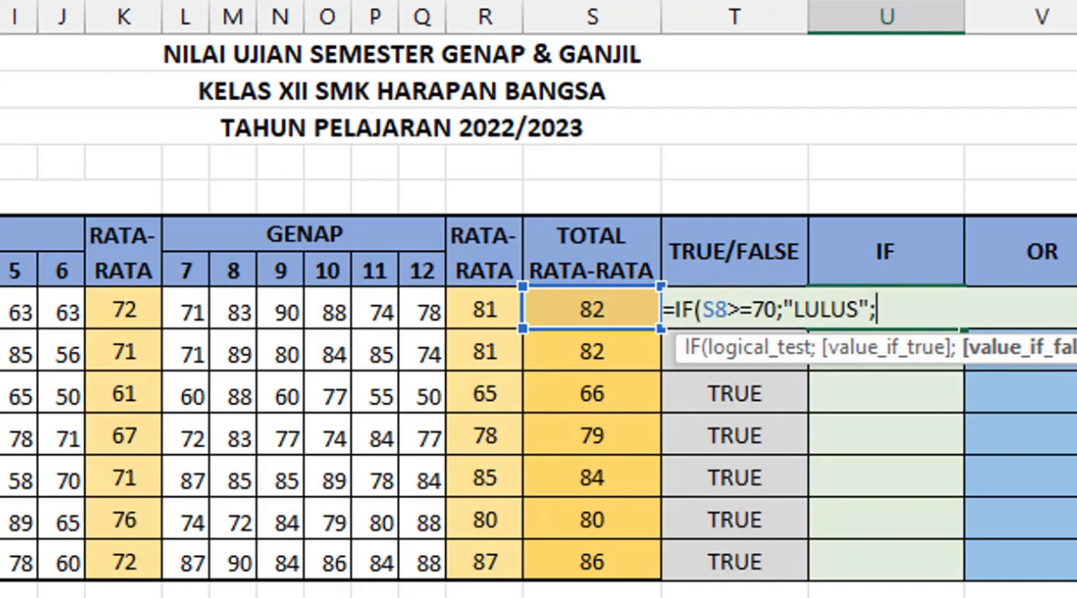
type("\"")
type("TIFA")
key("BackSpace")
key("BackSpace")
type("DAK LULUS\"")
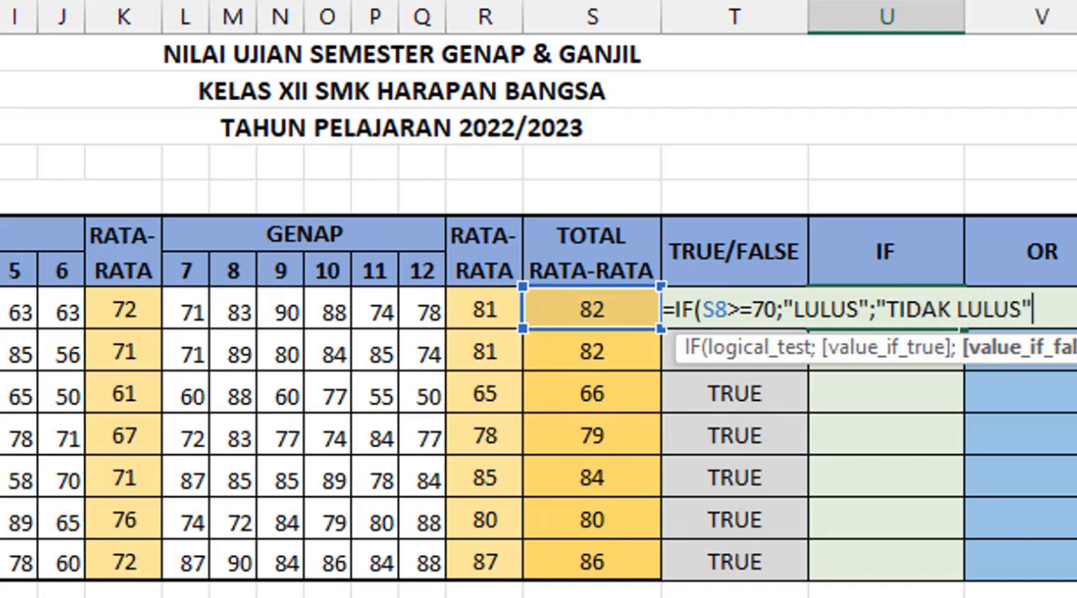
type(")")
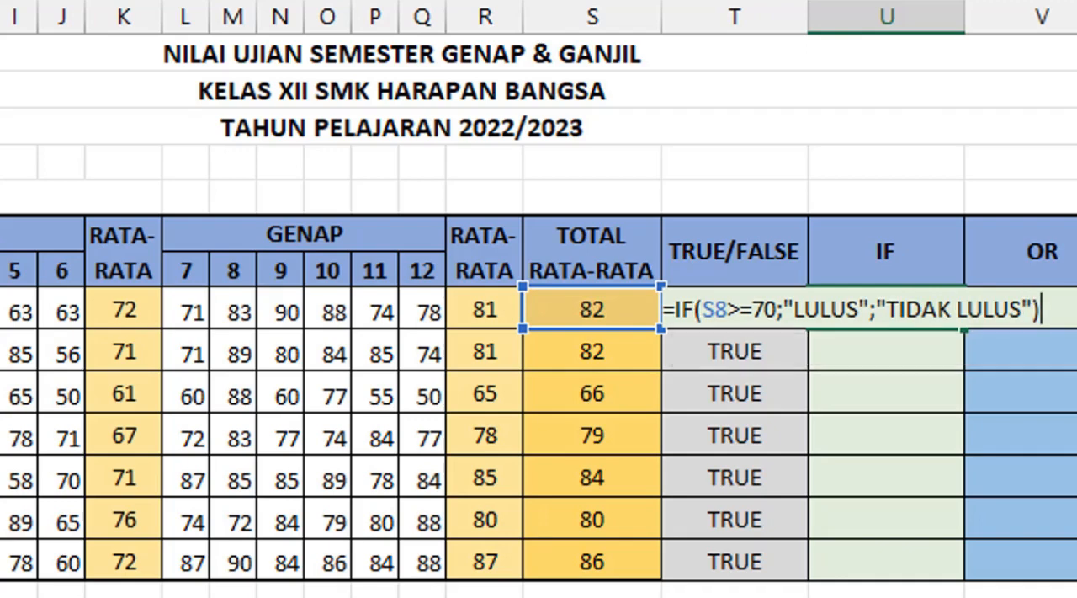
key("Return")
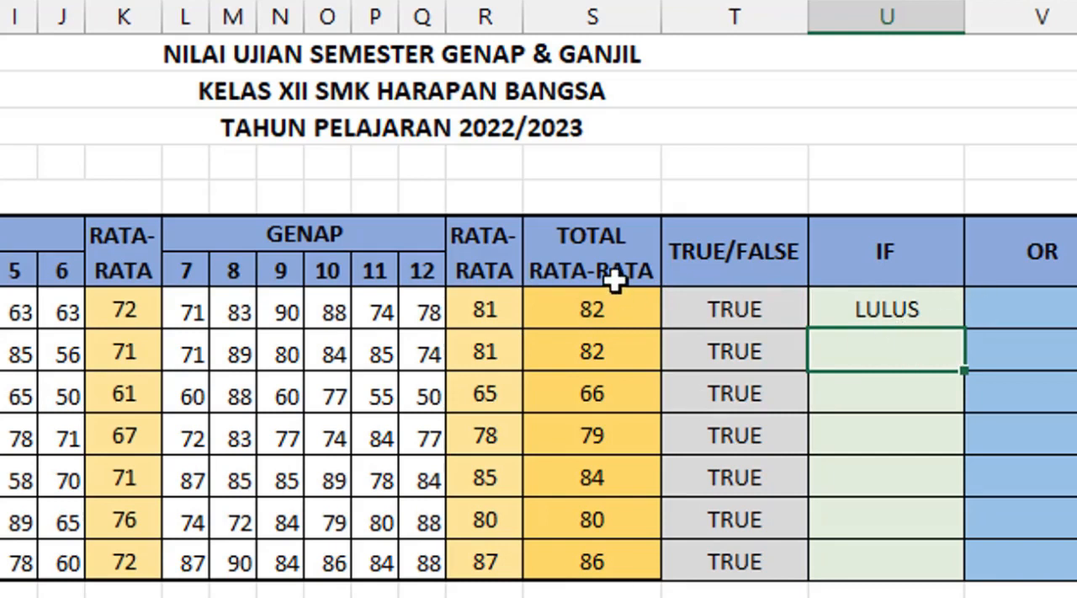
Step: Copy the IF formula from U8 down the IF column to the last student row
left_click(585, 311)
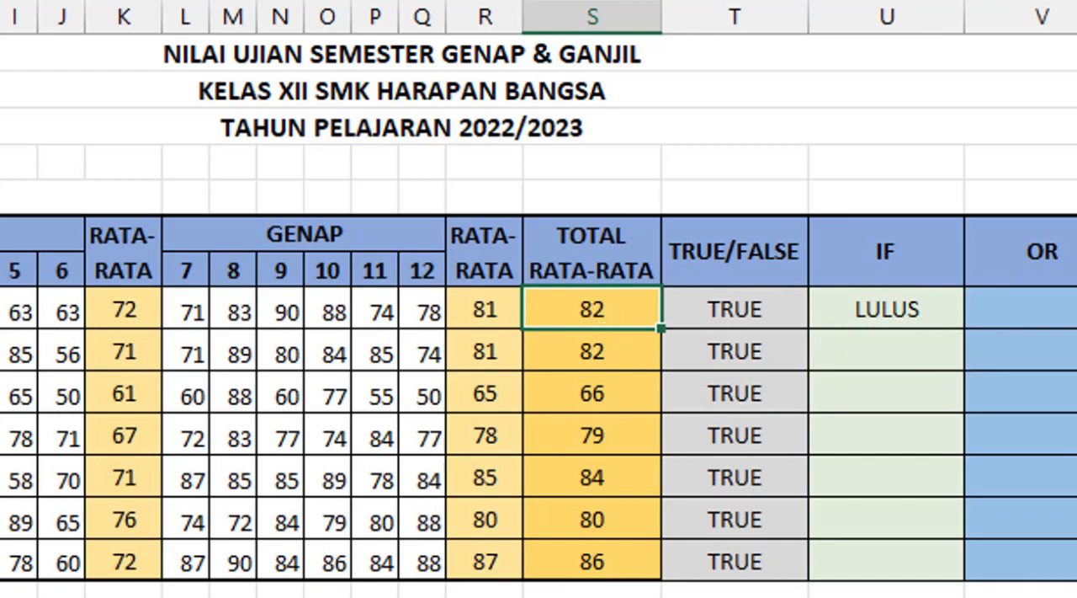
left_click(919, 306)
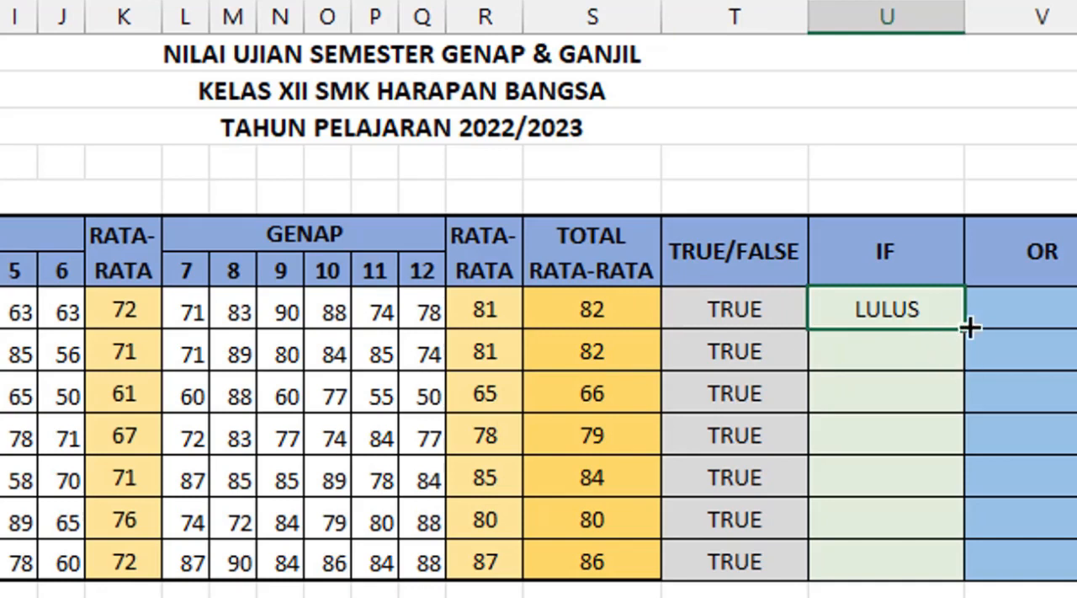
left_click_drag(965, 356, 964, 569)
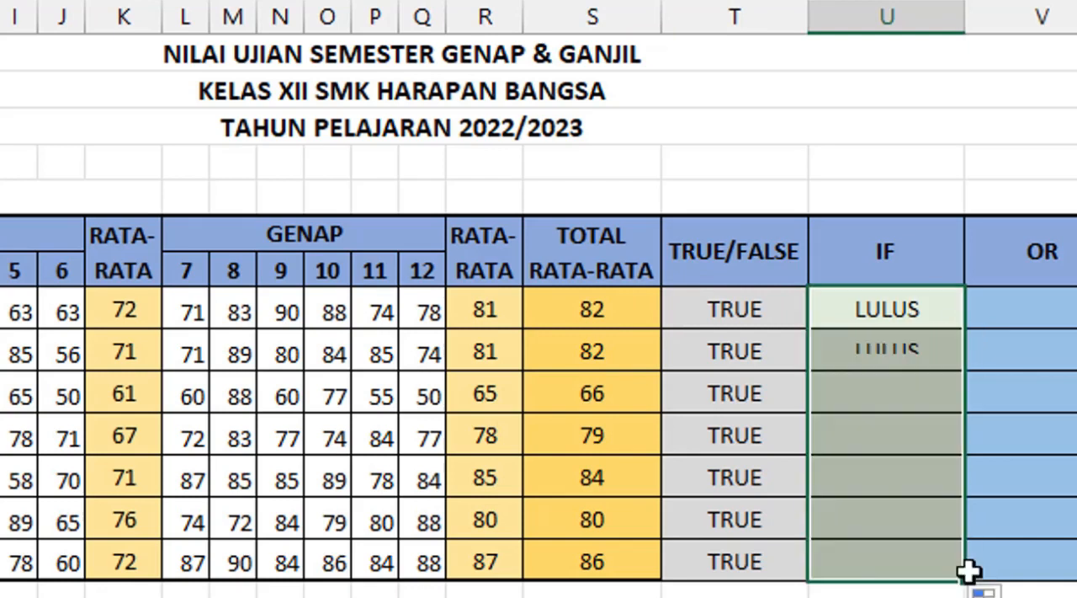
Step: Check the third student's IF result against the total average, and inspect the first student's two semester averages in R8 and K8
left_click(922, 397)
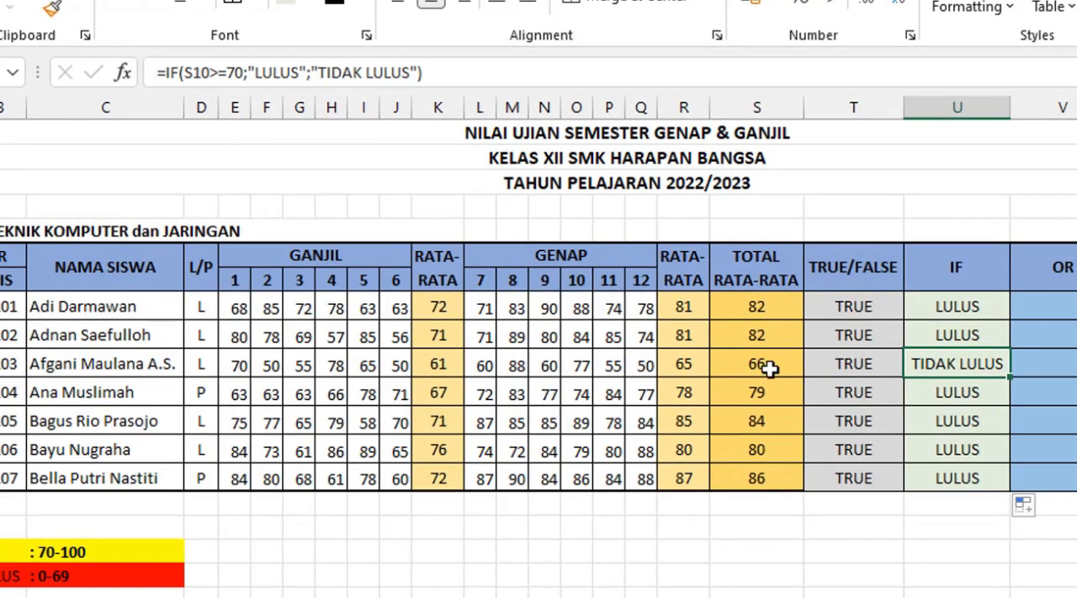
left_click(768, 366)
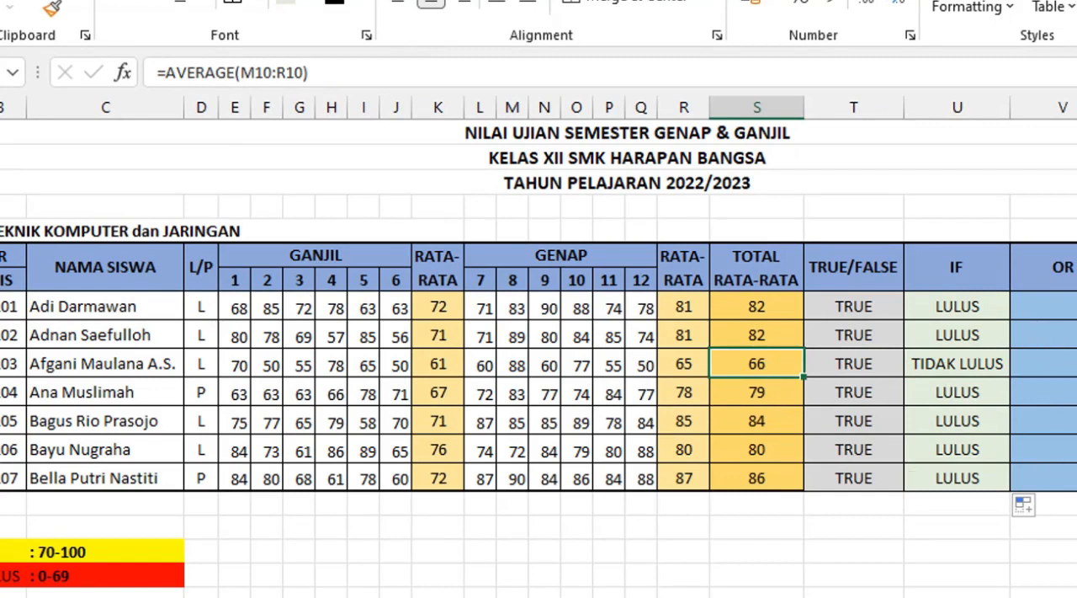
left_click(1076, 306)
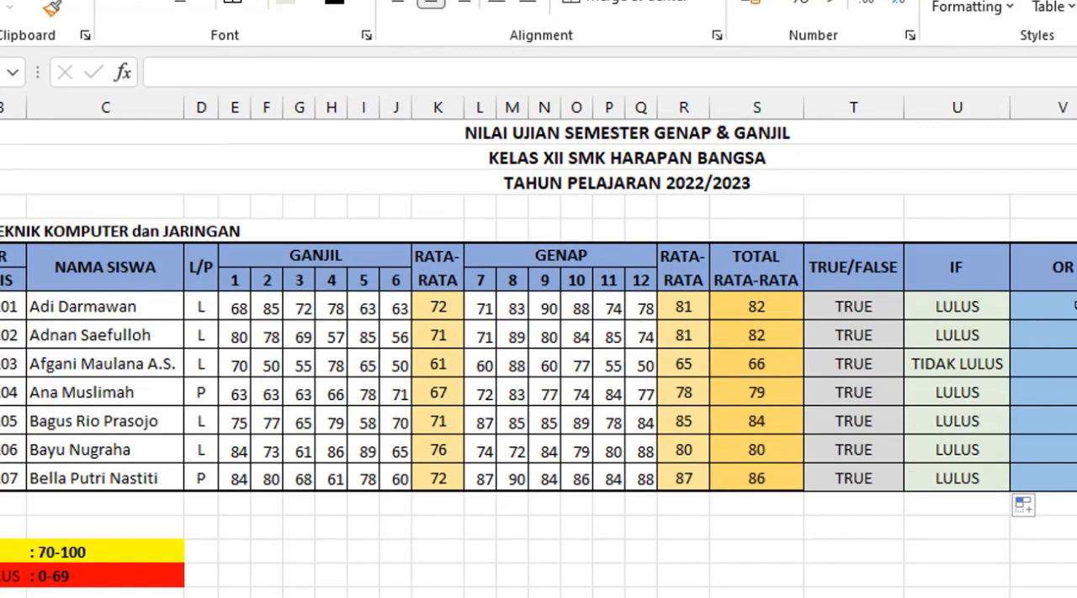
left_click(1076, 305)
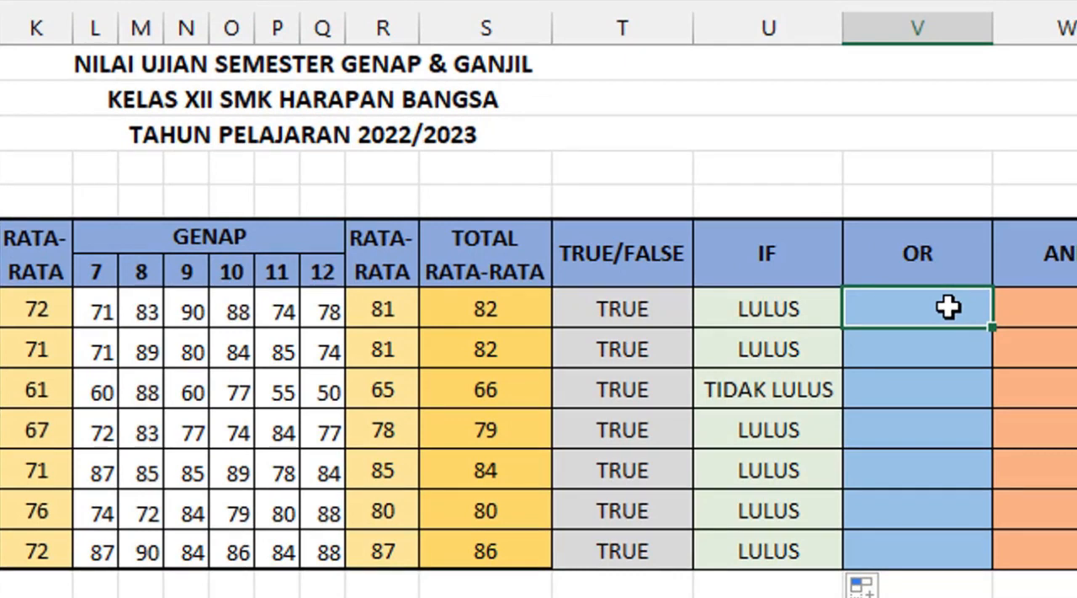
left_click(391, 312)
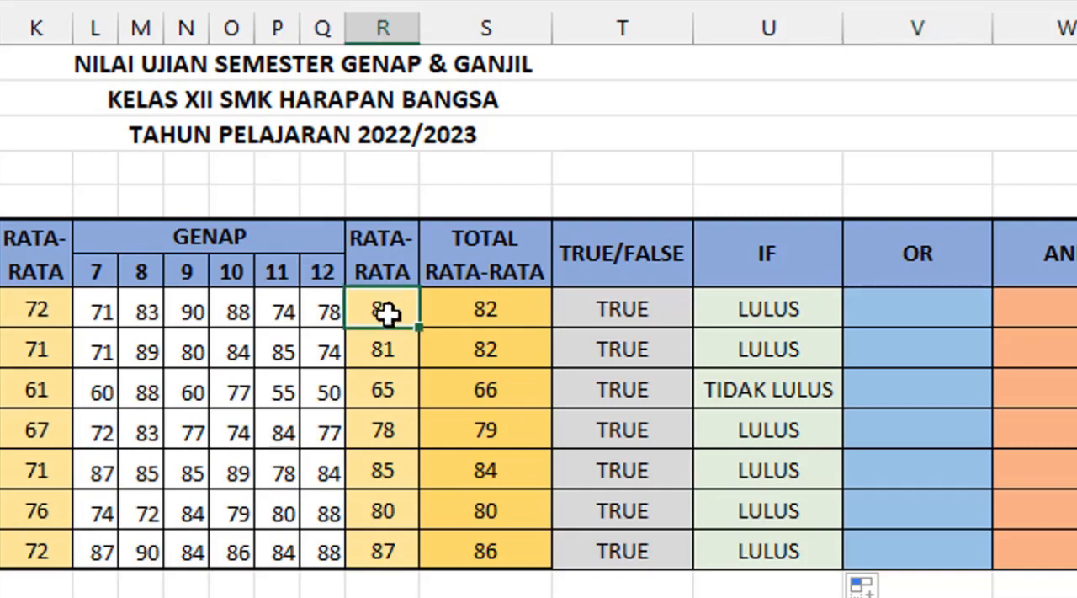
left_click(34, 309)
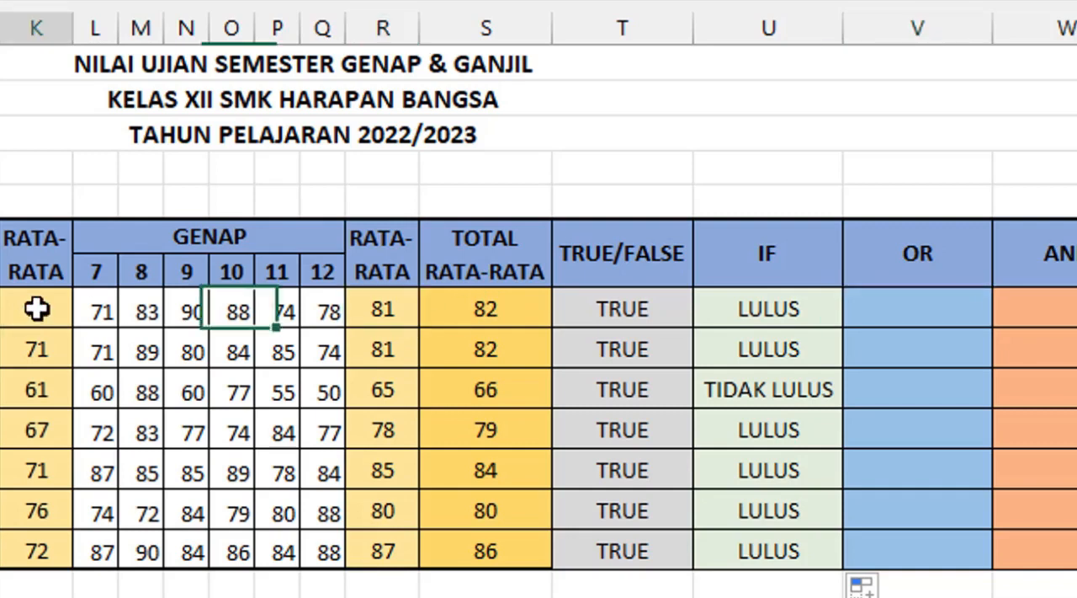
Step: Start an IF formula in V8 with a nested OR function whose first condition is K8>=70
left_click(937, 311)
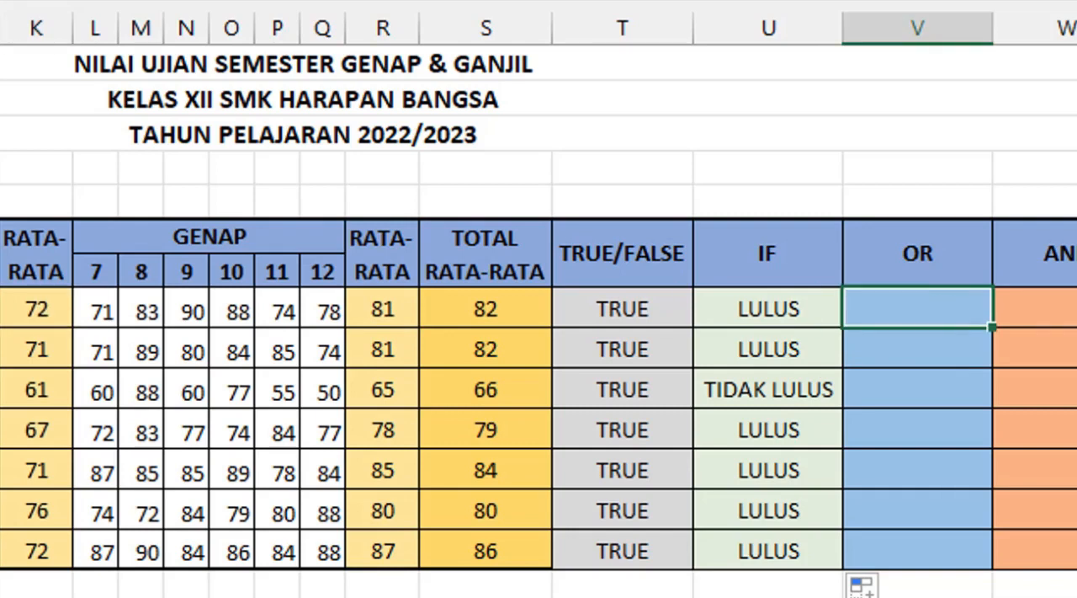
type("=")
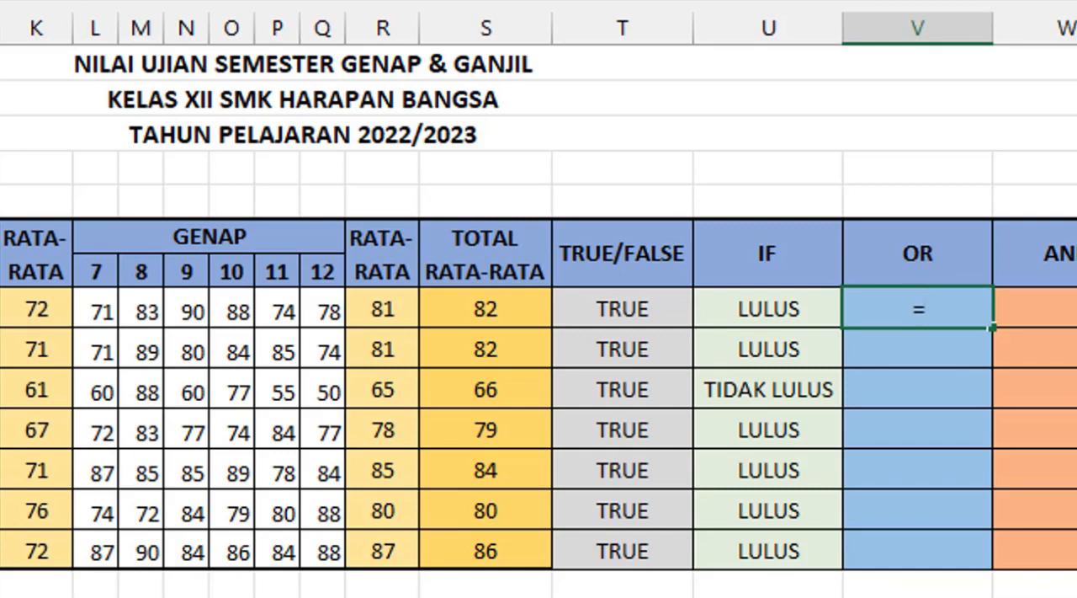
type("IF")
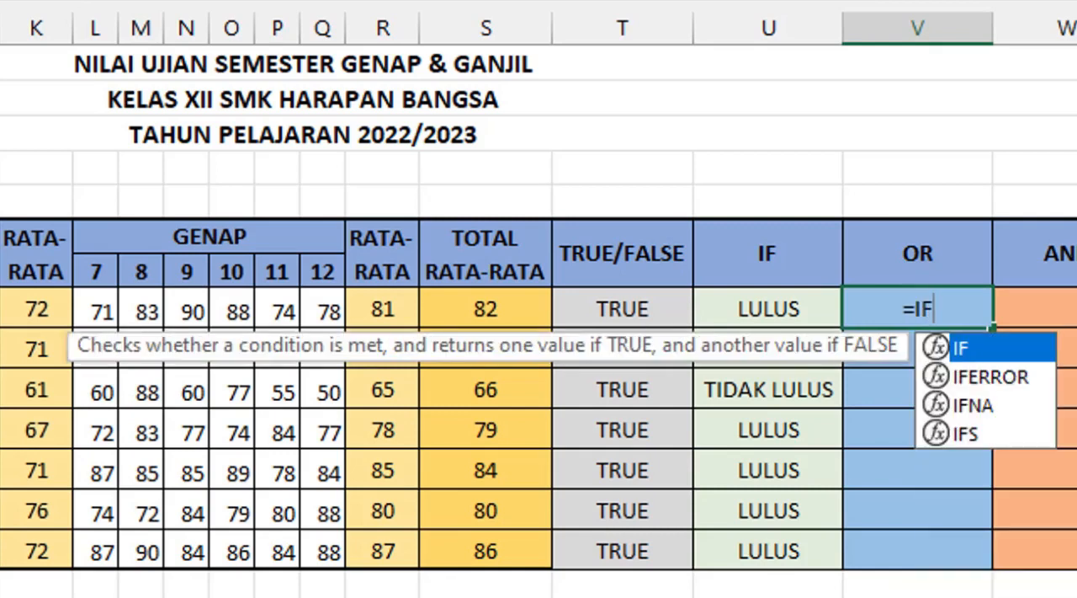
type("(")
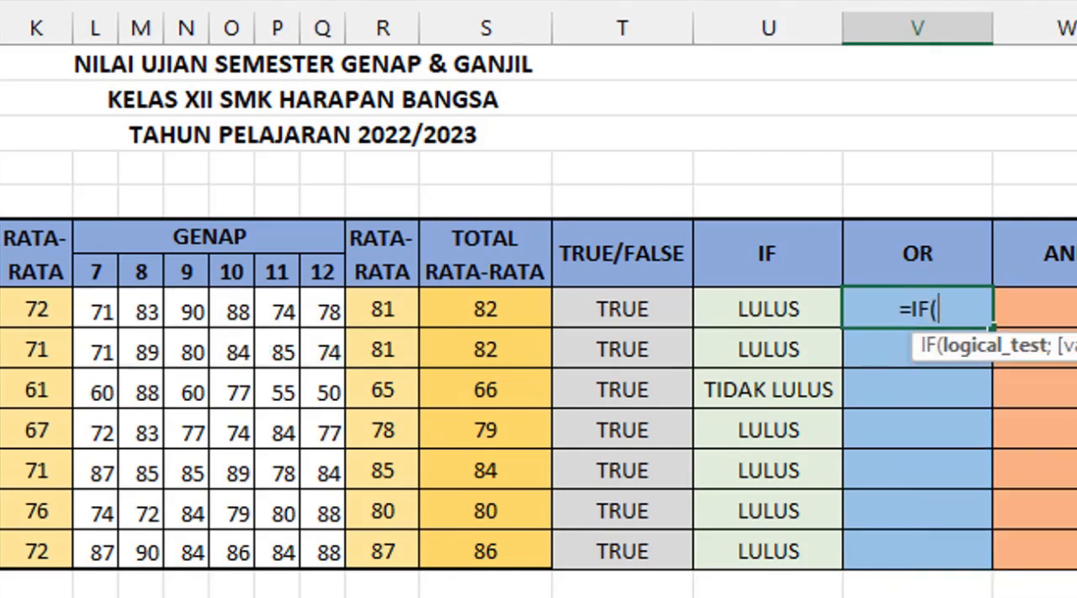
type("OR")
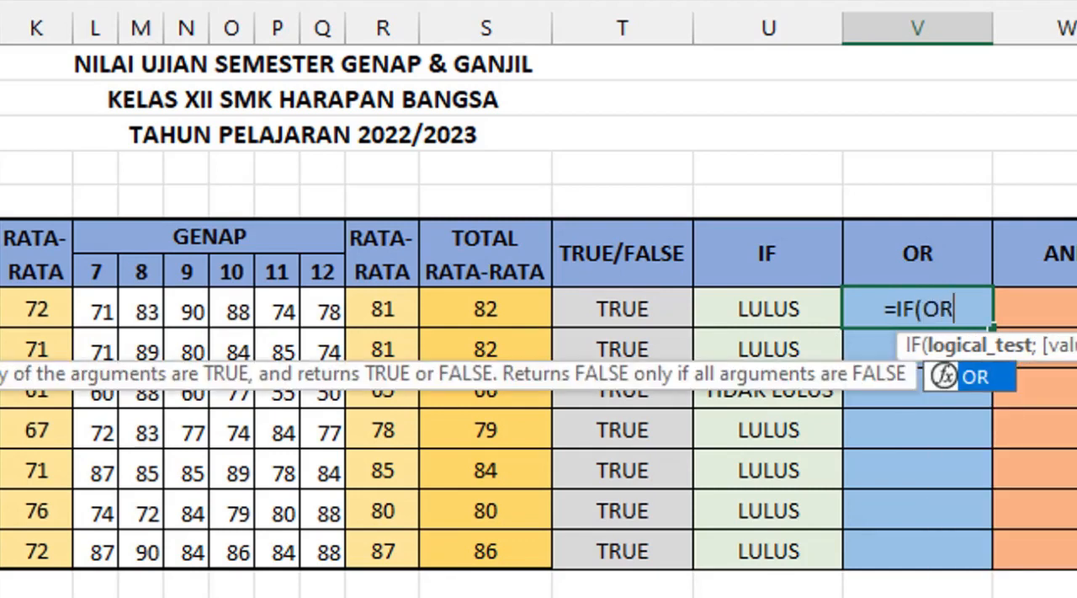
type("(")
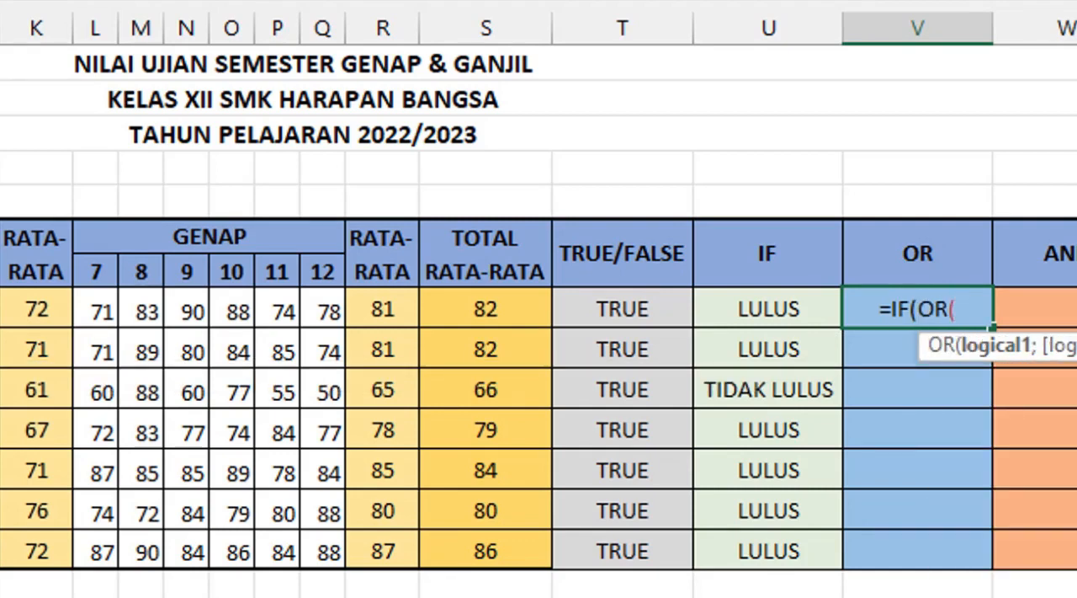
left_click(37, 310)
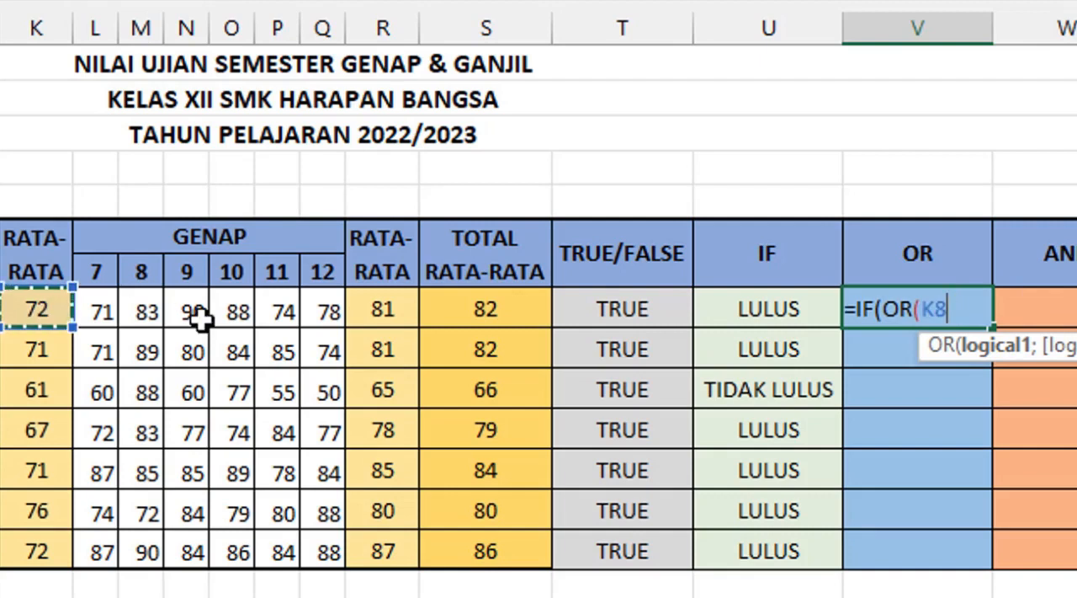
type(">=")
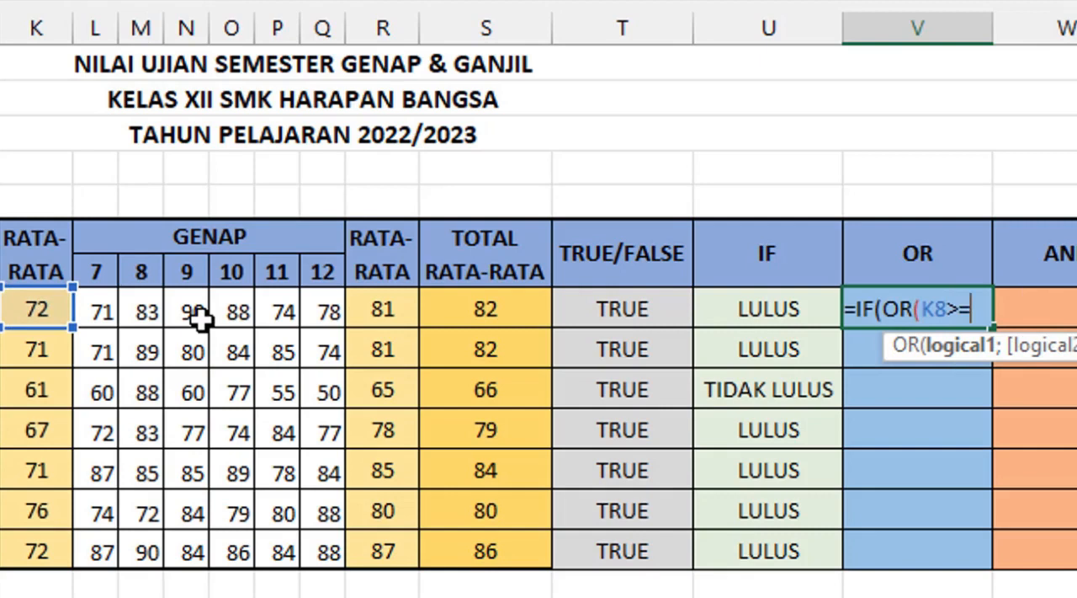
type("70")
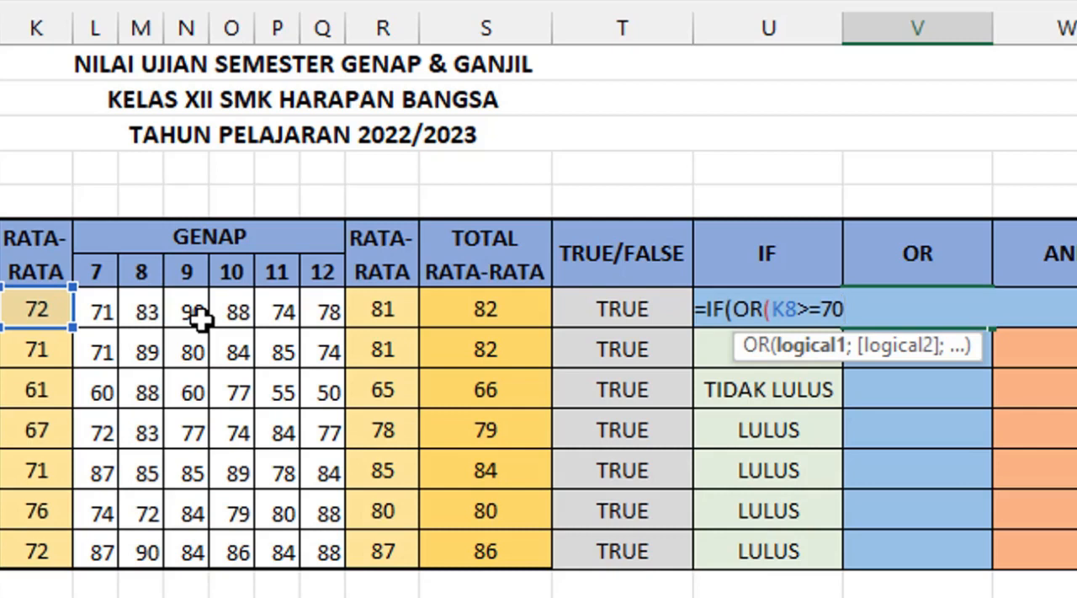
Step: Add R8>=70 as the second condition in the V8 formula and close the OR function
type(";")
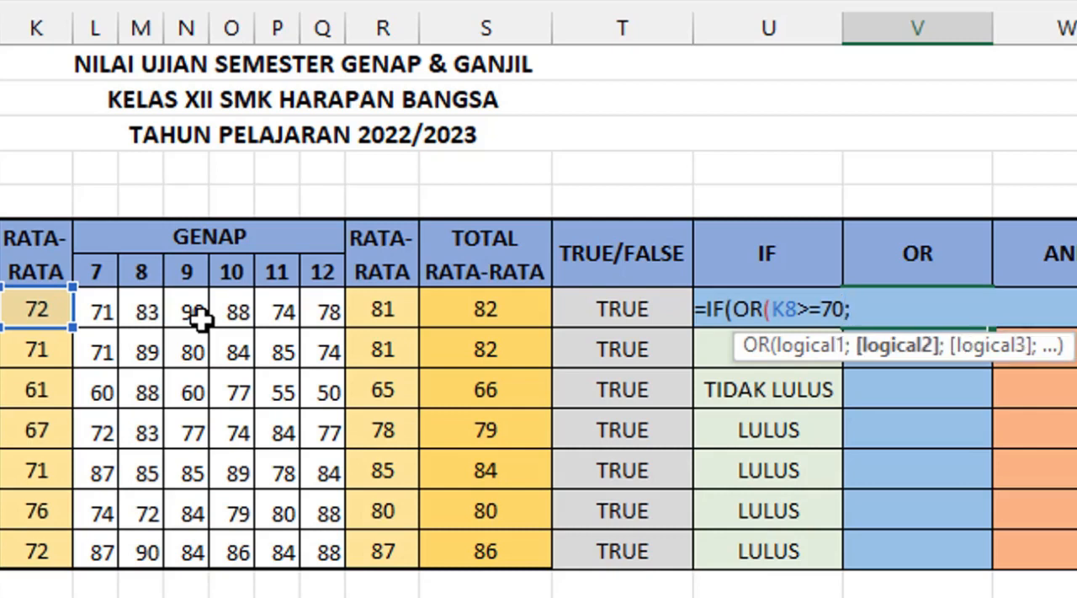
left_click(386, 311)
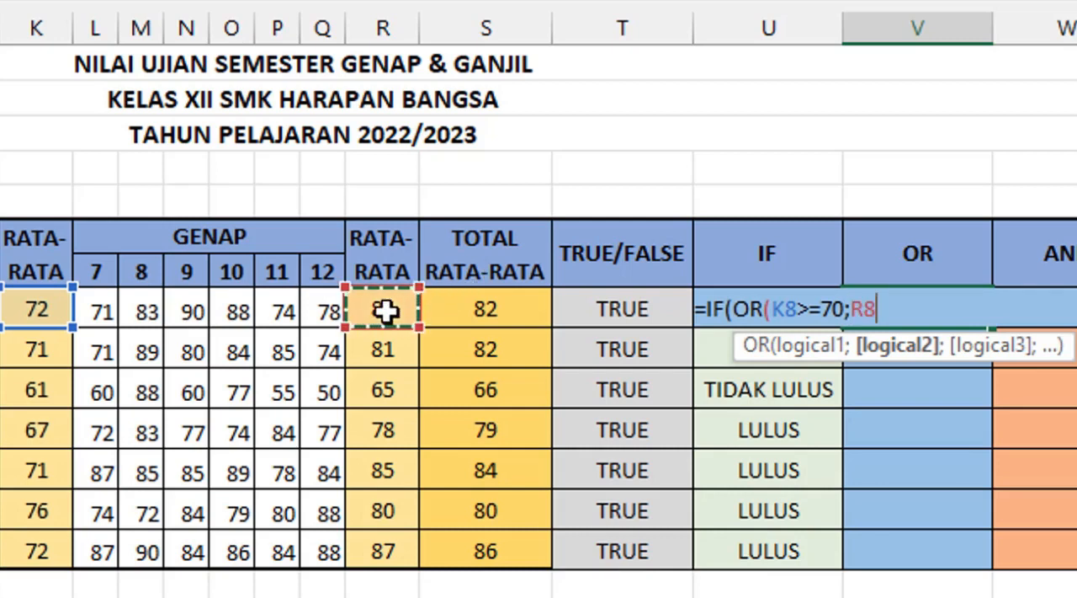
type(">=")
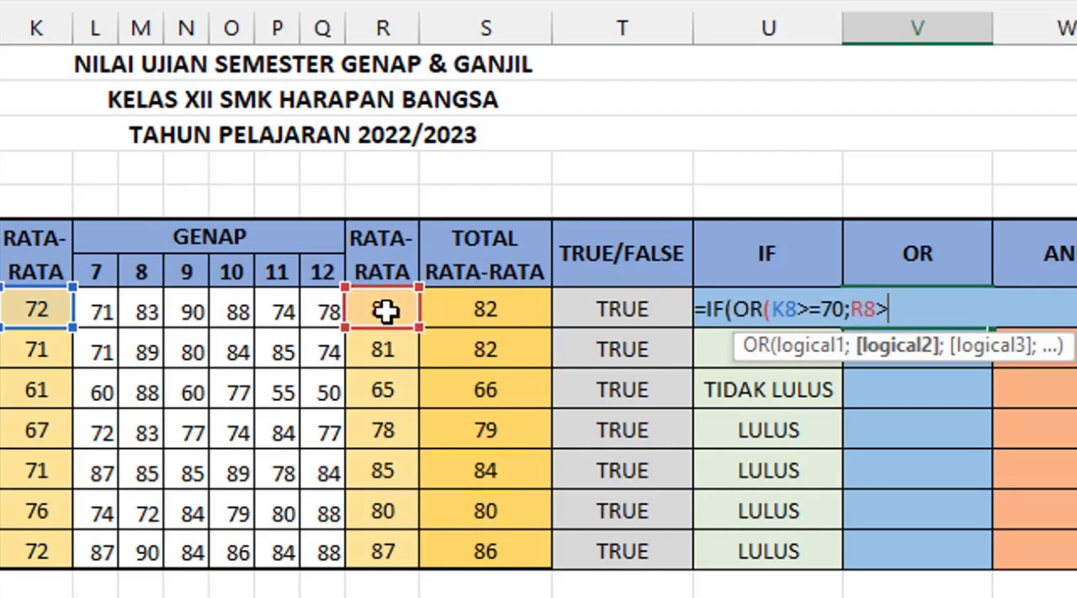
type("70)")
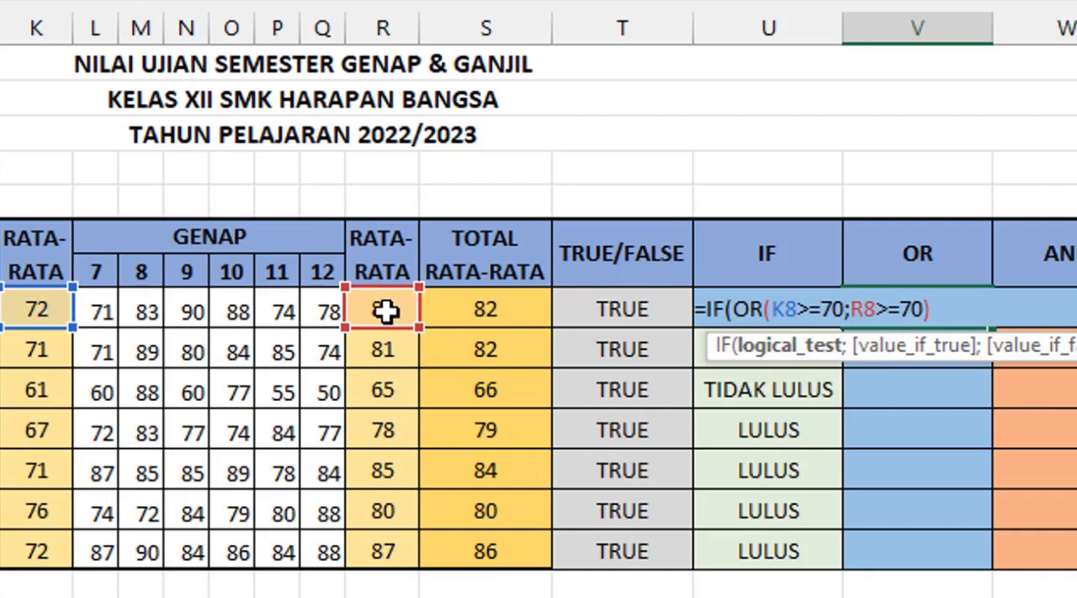
type(";\"")
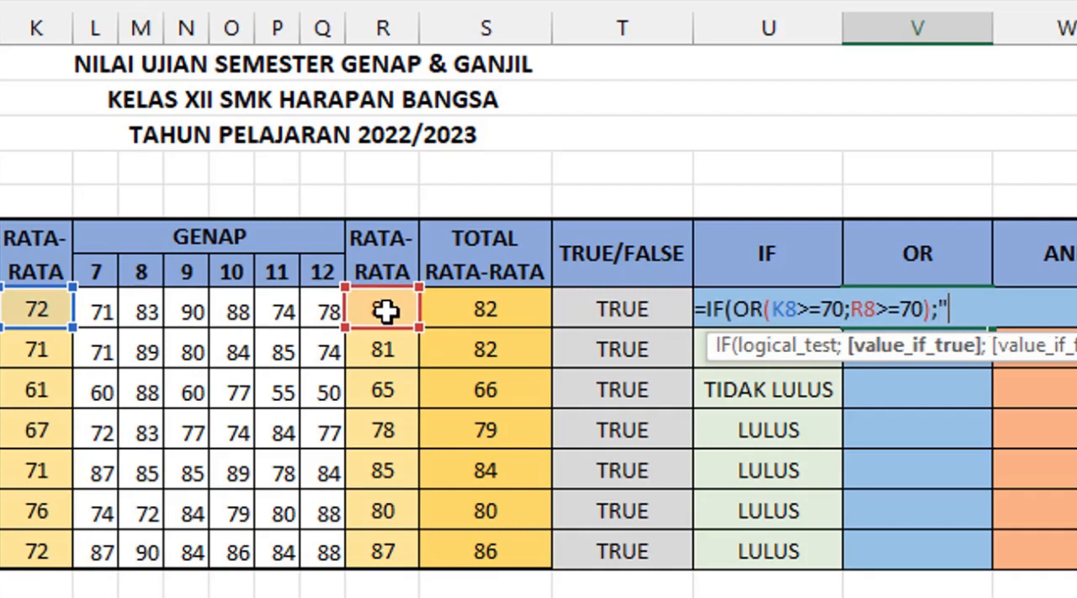
type("LULUS")
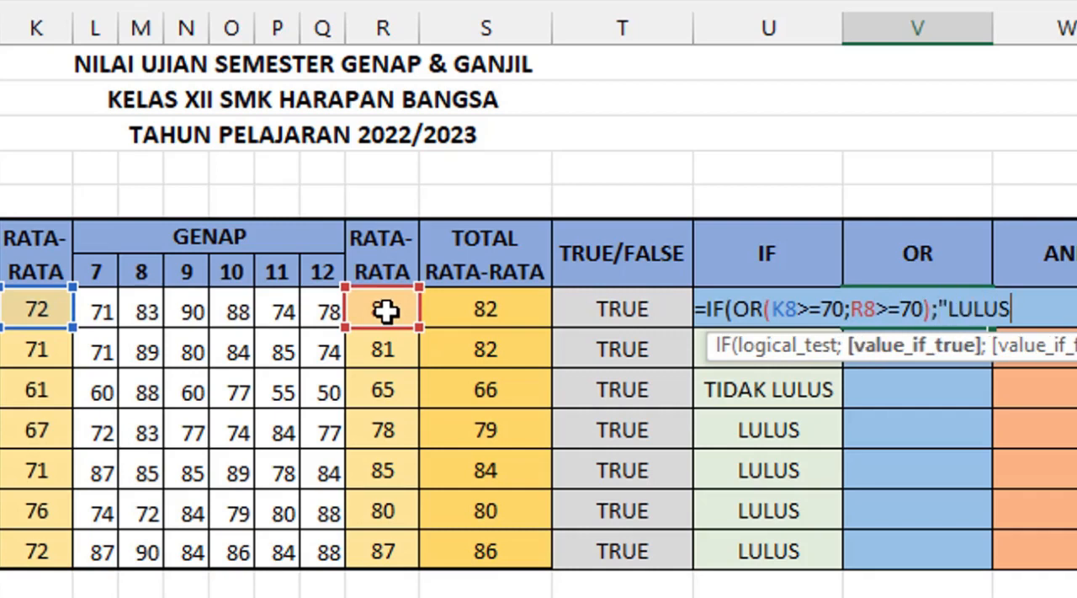
type("\";\"")
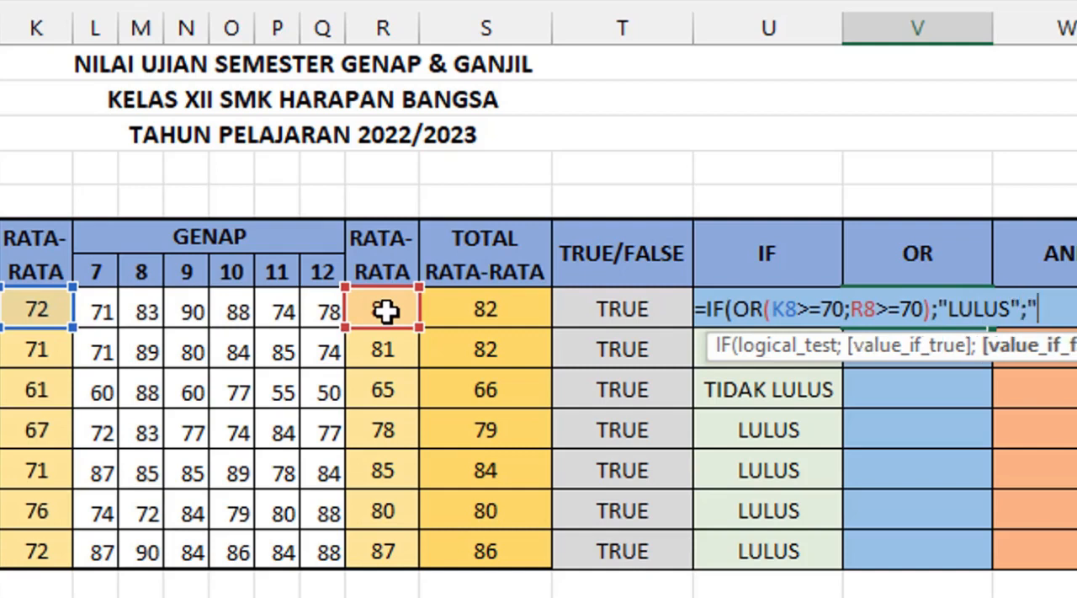
type("TIDAK LULUS")
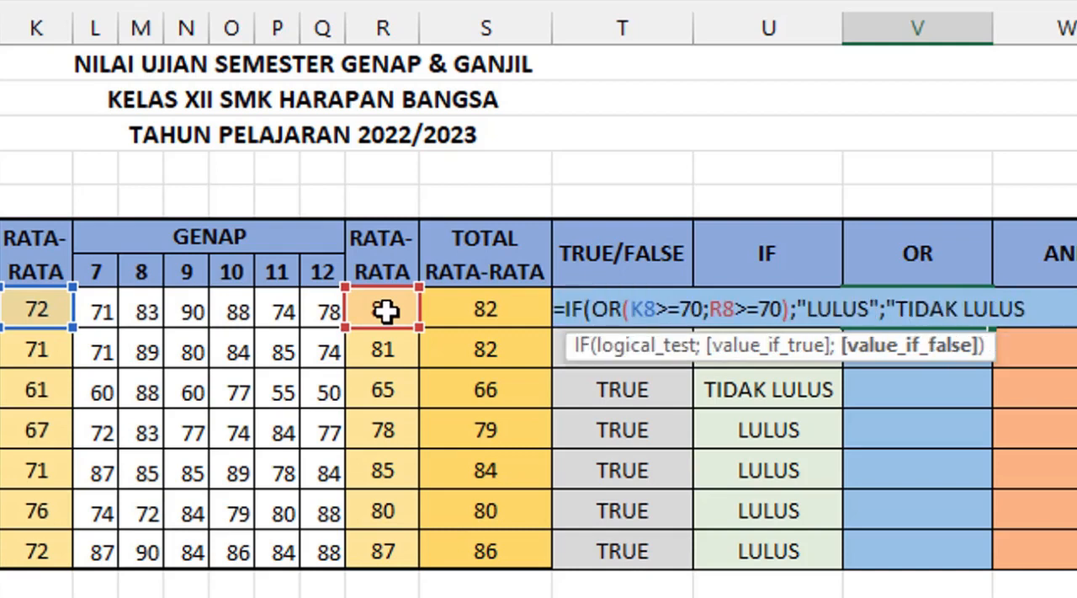
type("\")")
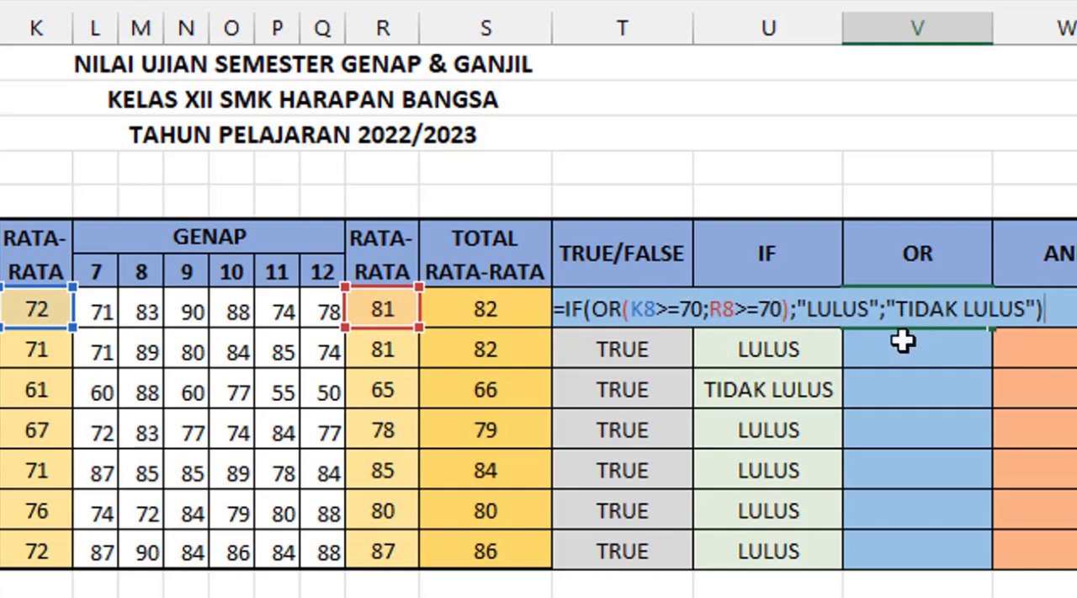
Step: Complete the V8 formula with "LULUS" as the true result and "TIDAK LULUS" as the false result
key("Return")
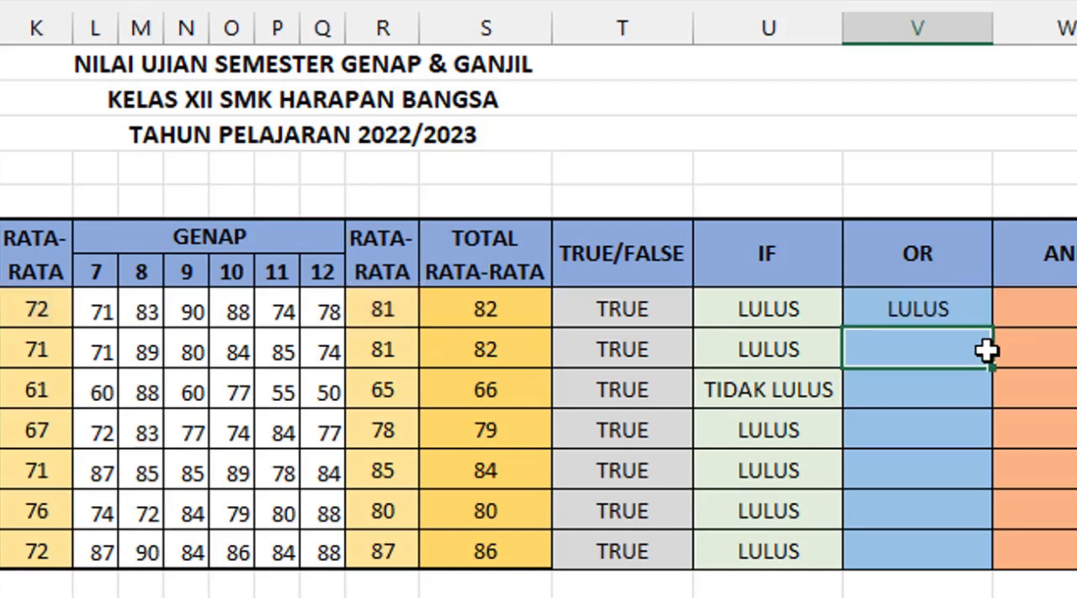
Step: Copy the IF-OR formula from V8 down the OR column to the last student row
left_click(372, 309)
left_click(39, 302)
left_click(372, 310)
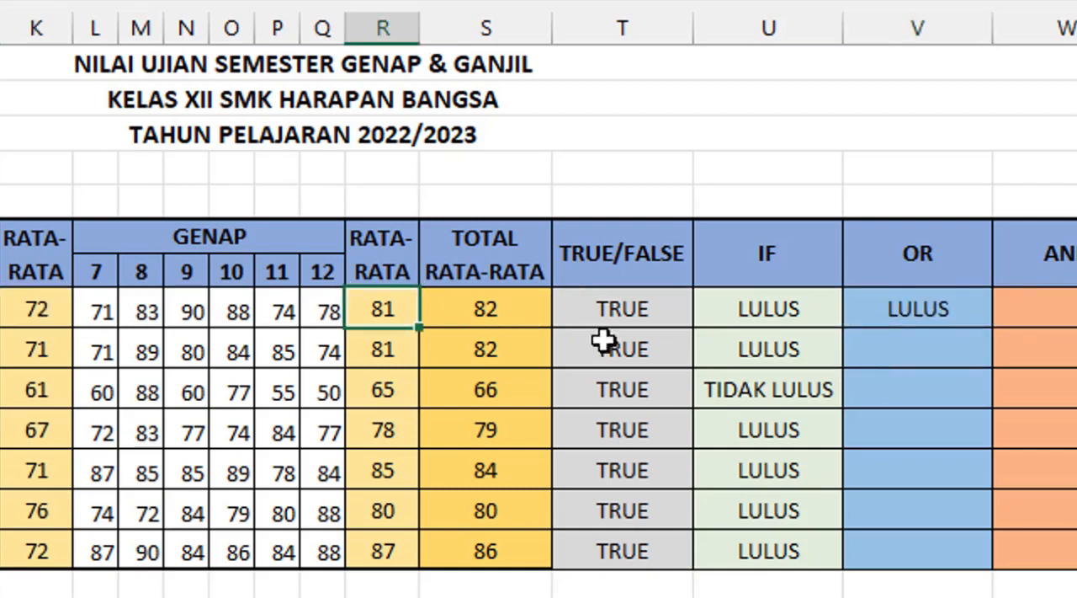
left_click(891, 299)
left_click_drag(995, 327, 1000, 561)
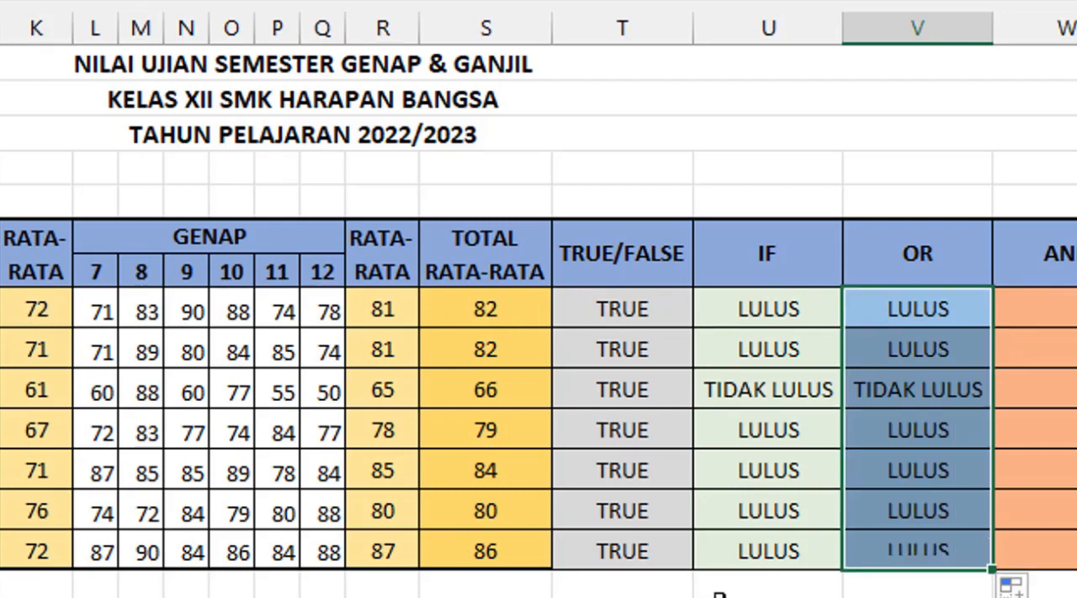
Step: Check the third student's OR result against the averages of both semesters
left_click(896, 393)
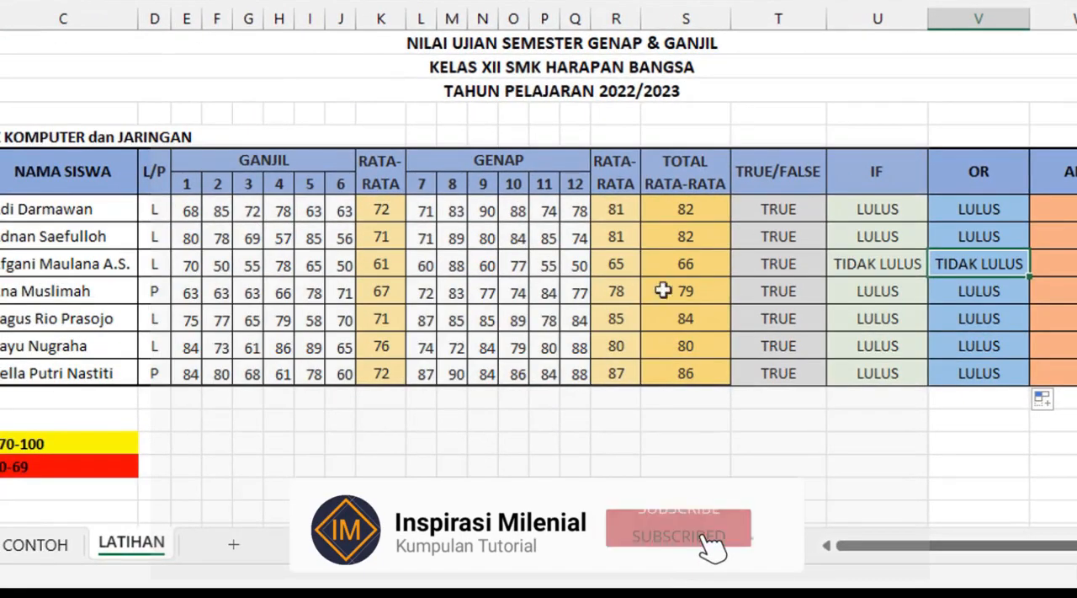
left_click(618, 263)
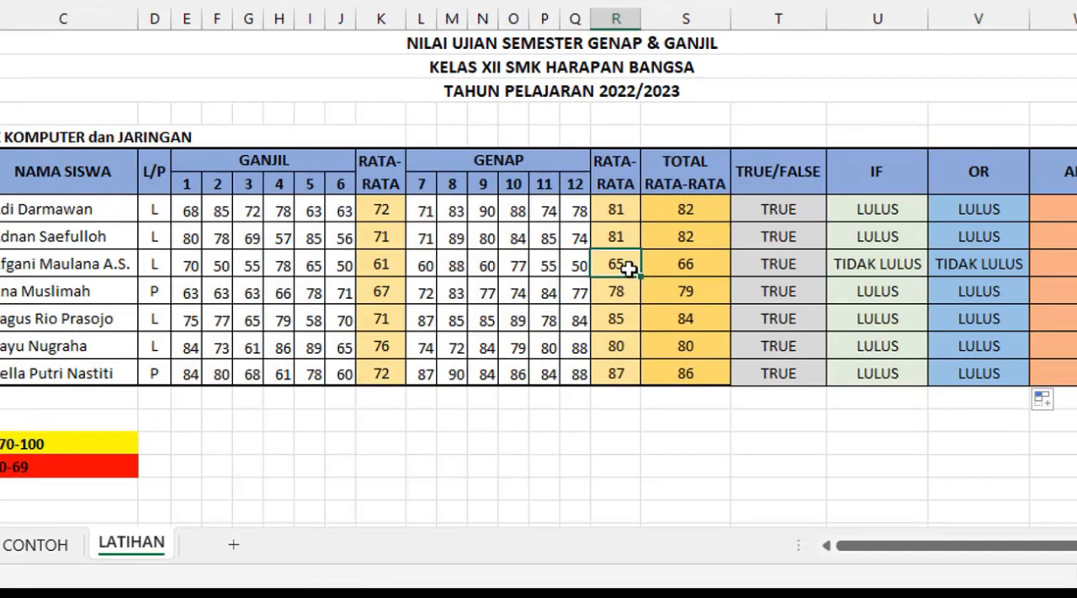
left_click(381, 267)
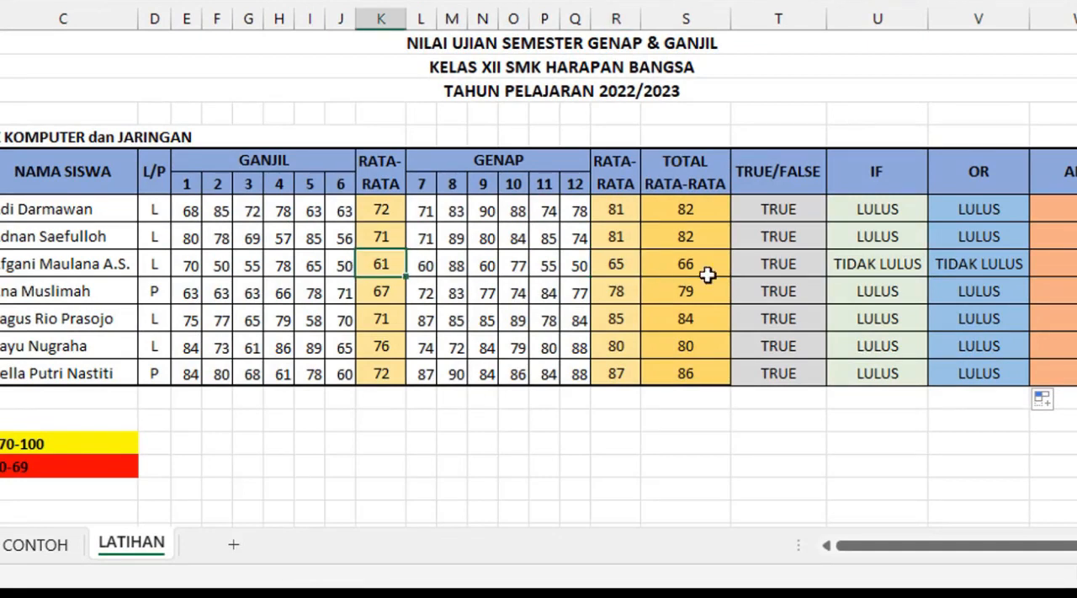
left_click(1003, 270)
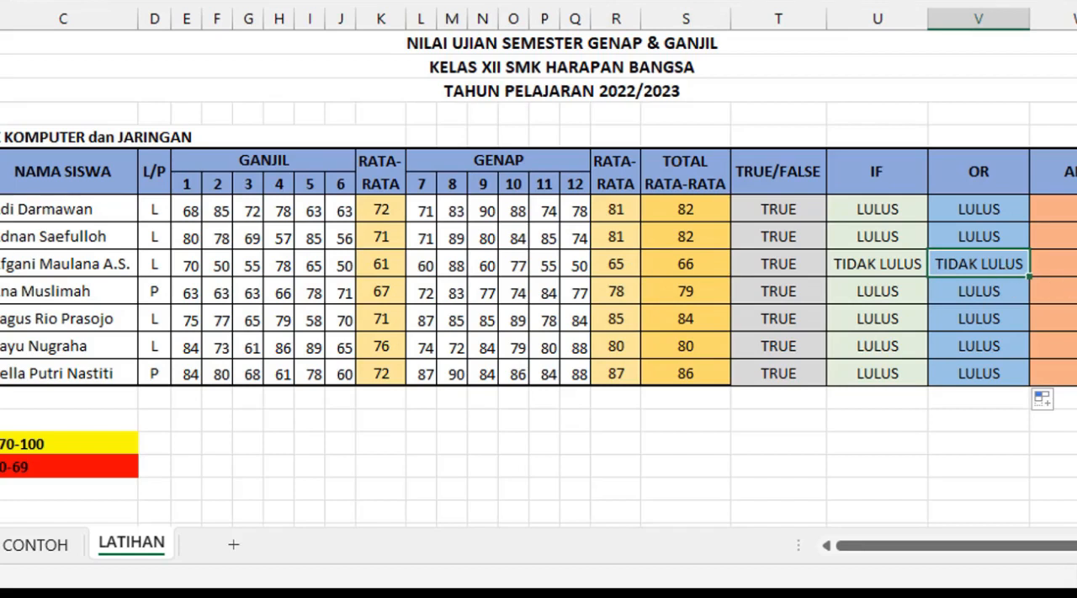
Step: Start an IF formula with a nested AND in W8, using K8>=70 as the first condition
left_click(1067, 209)
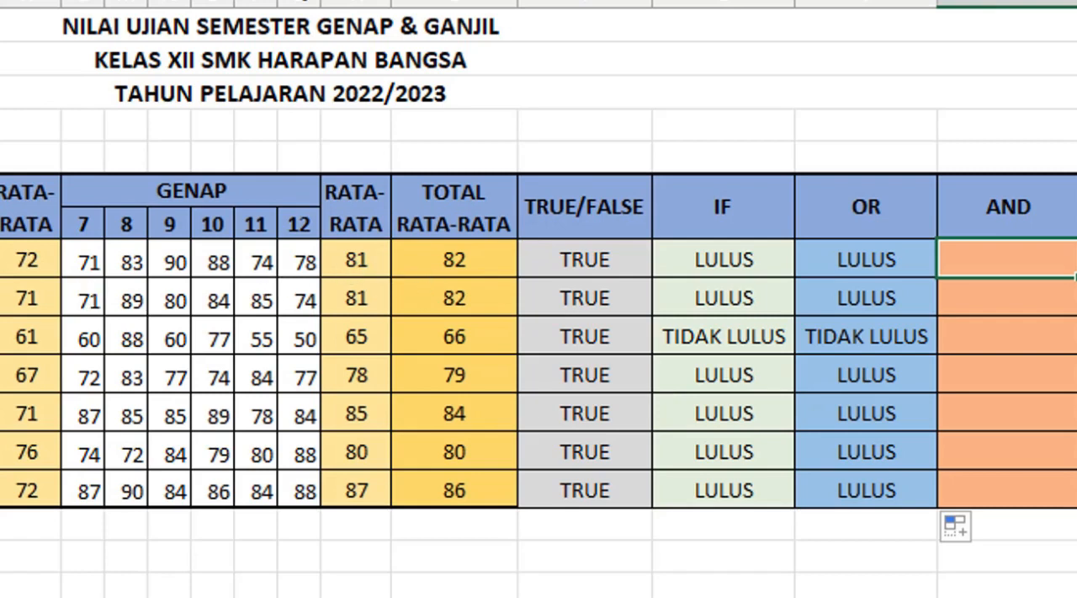
type("=IF")
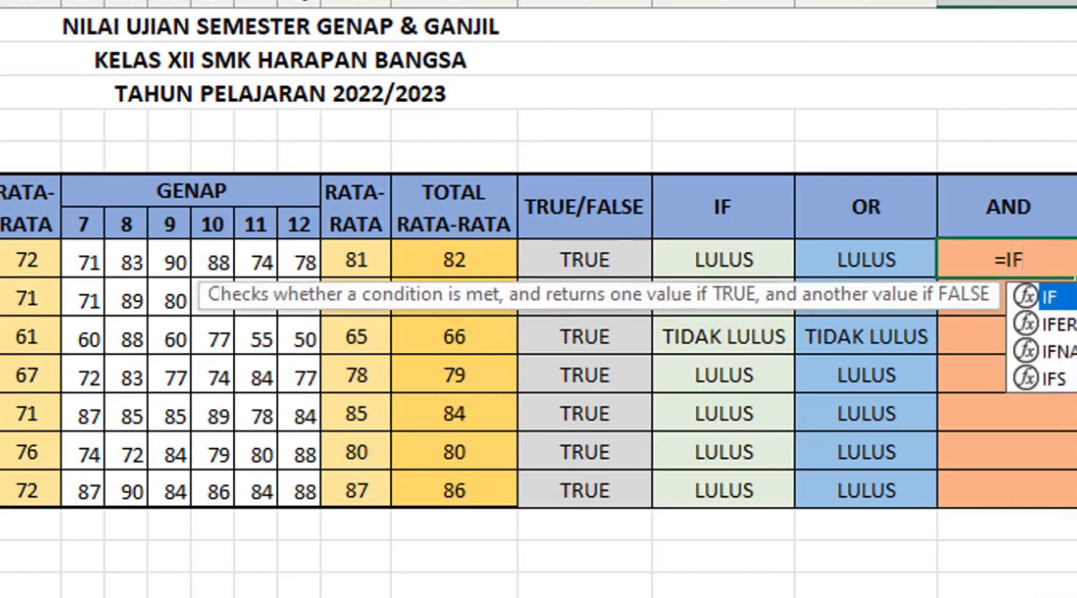
type("(AND(")
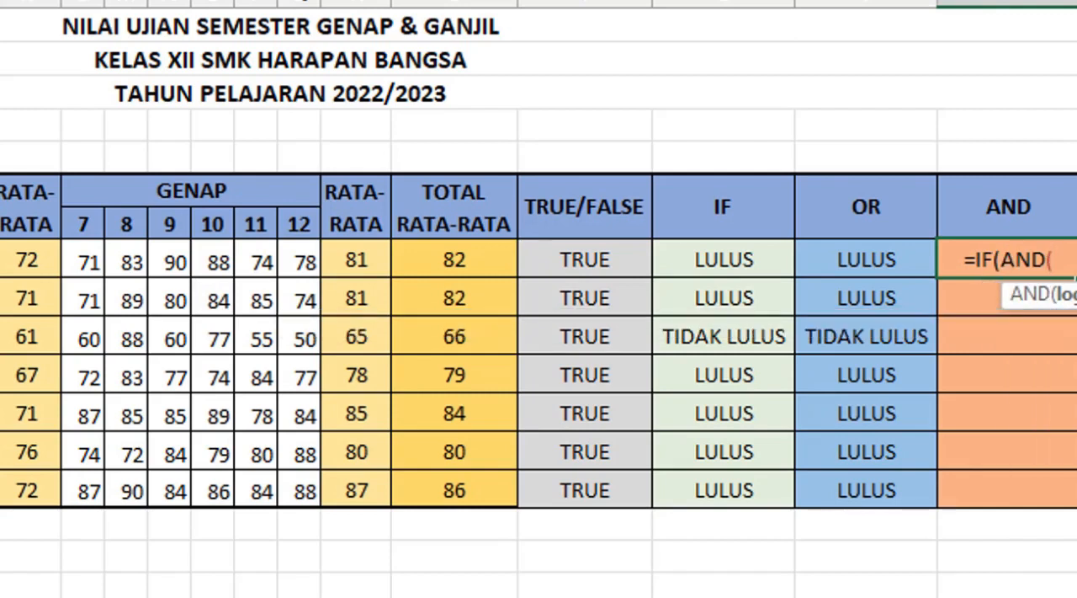
left_click(34, 264)
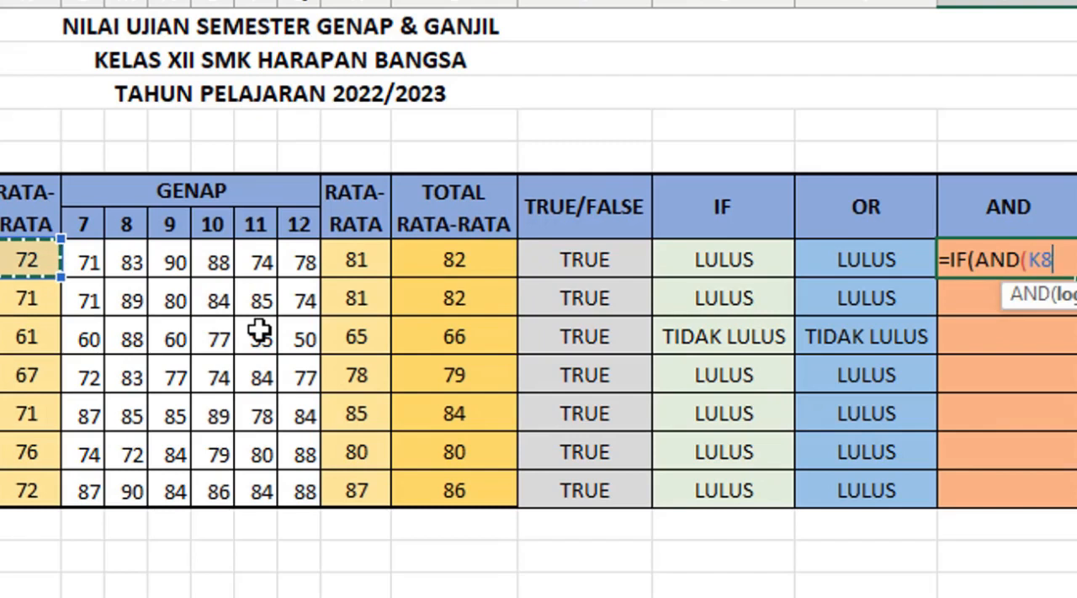
type(">=")
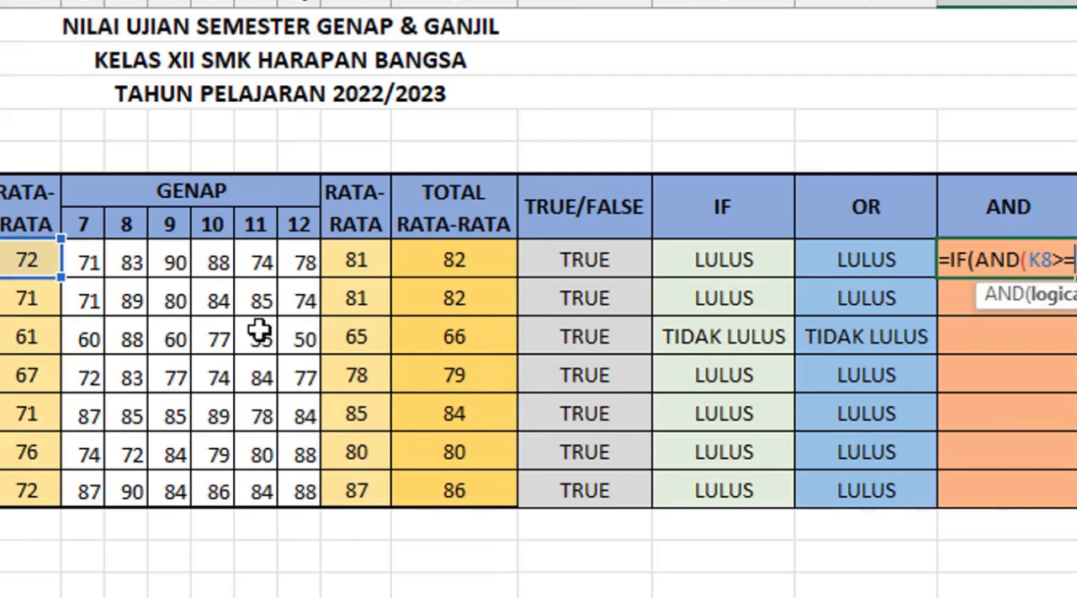
type("70")
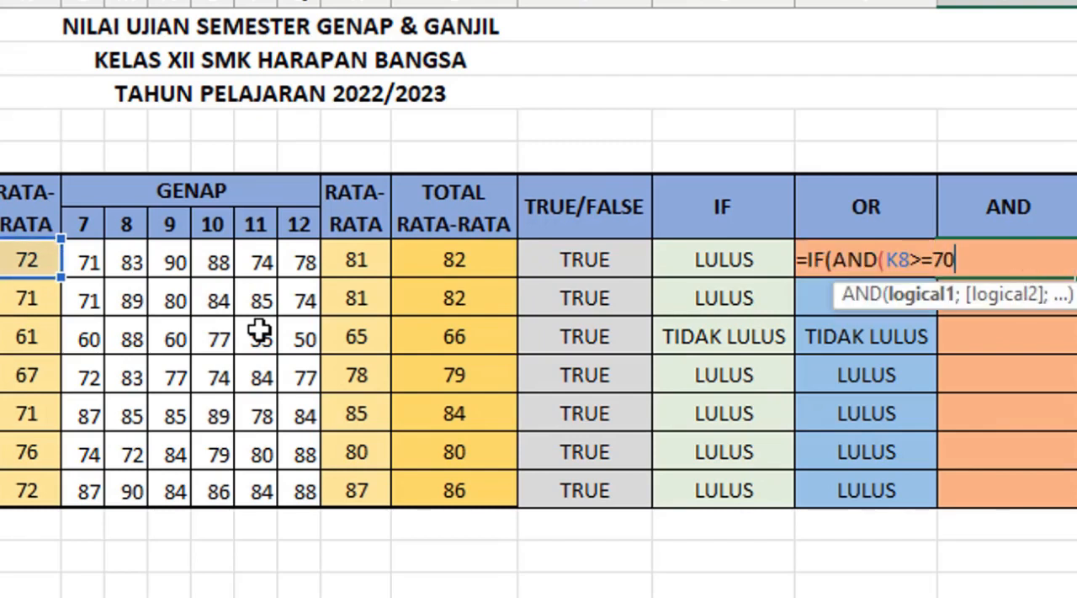
type(";")
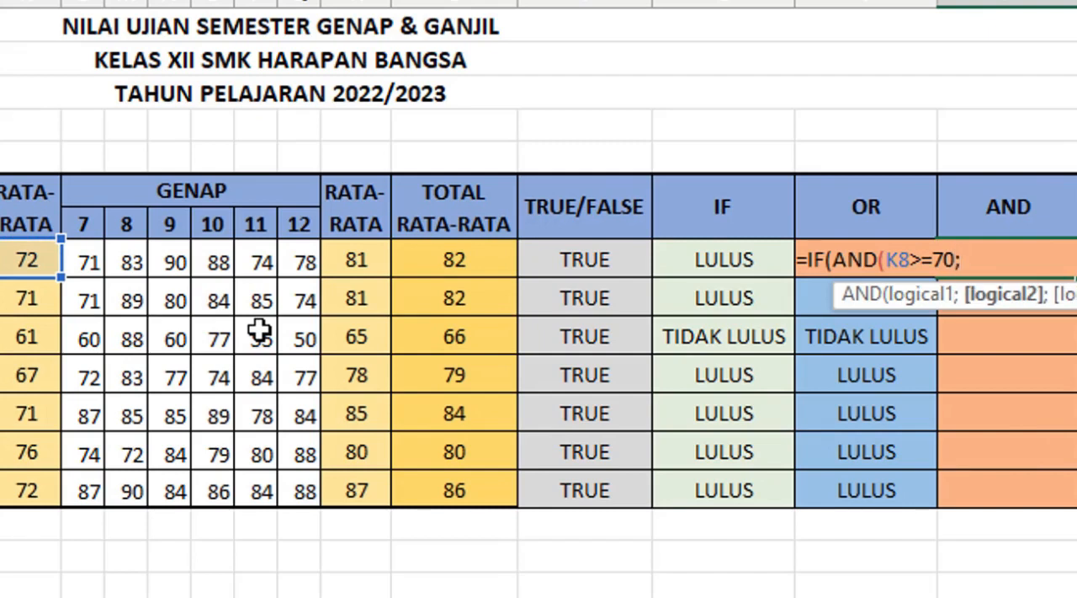
Step: Add R8>=70 as the second condition in the W8 formula and close the AND function
left_click(366, 263)
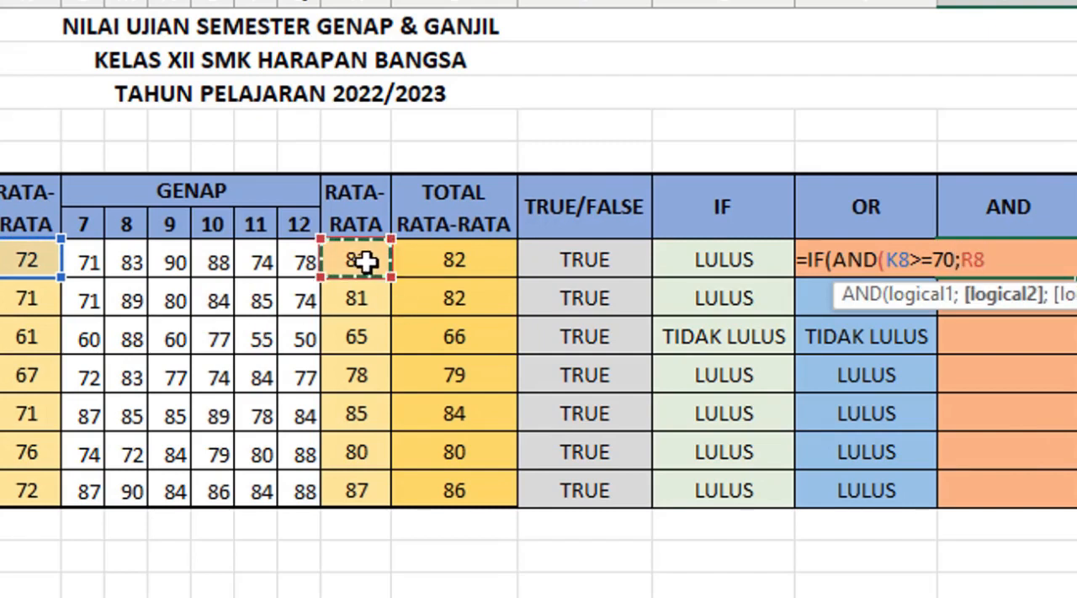
type(">=70")
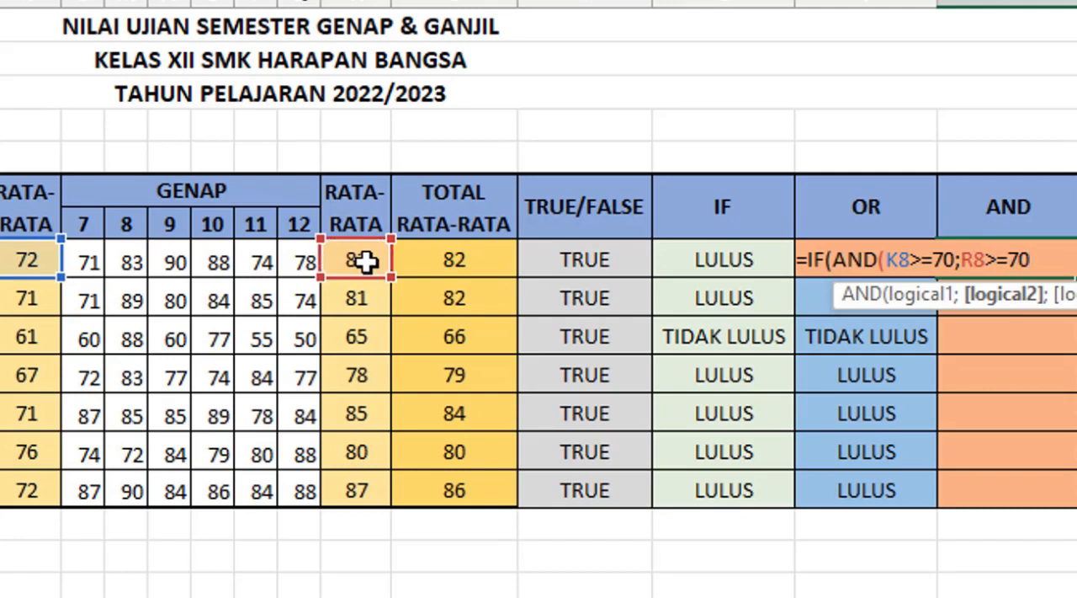
type(")")
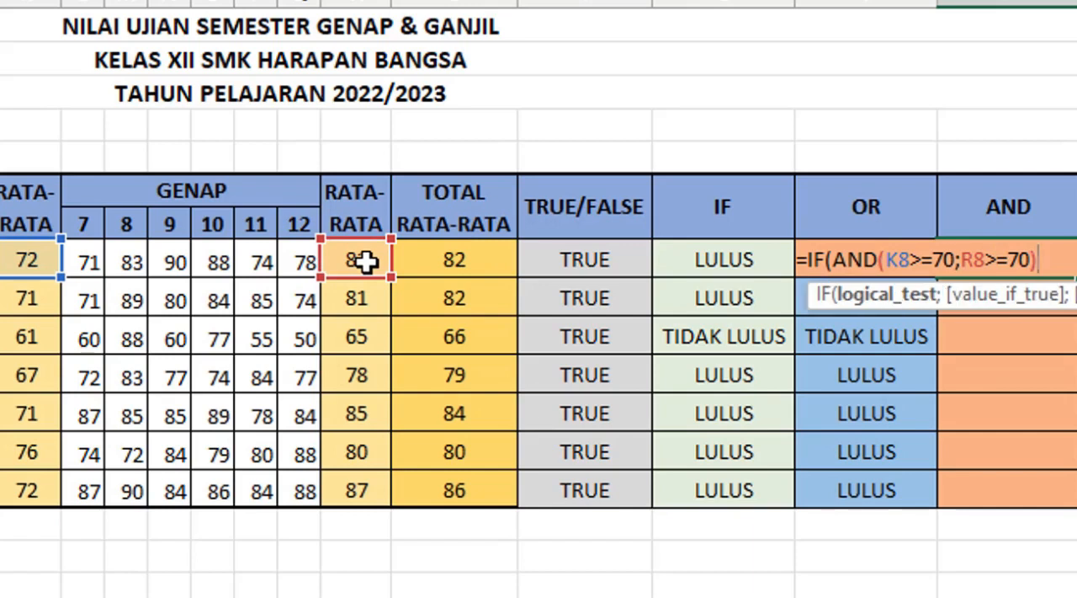
type(";")
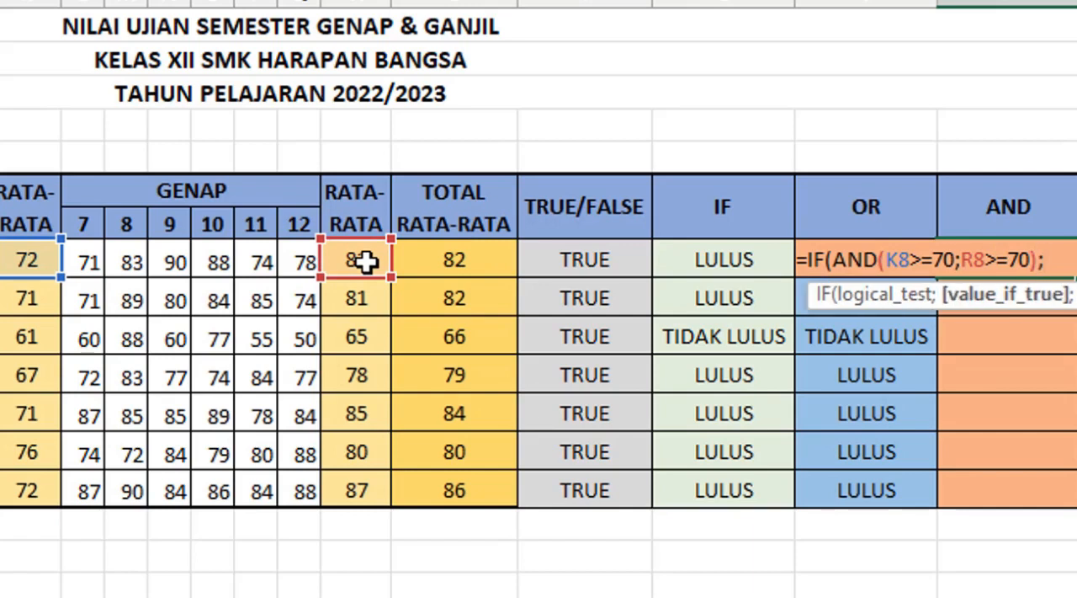
type("\"LULUS\";\"TIDAK ")
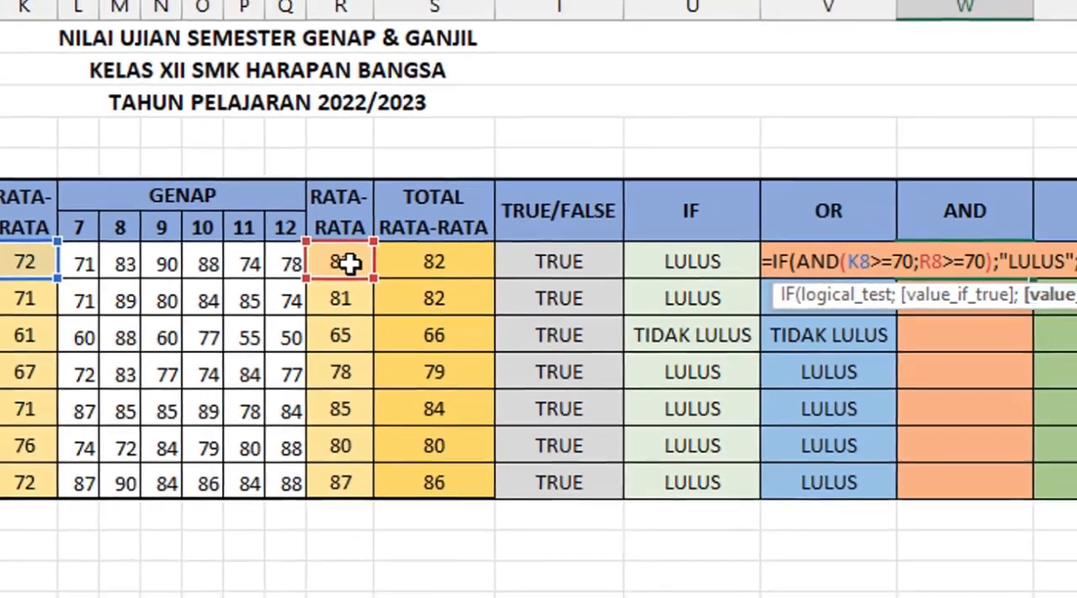
type("LULUS\")")
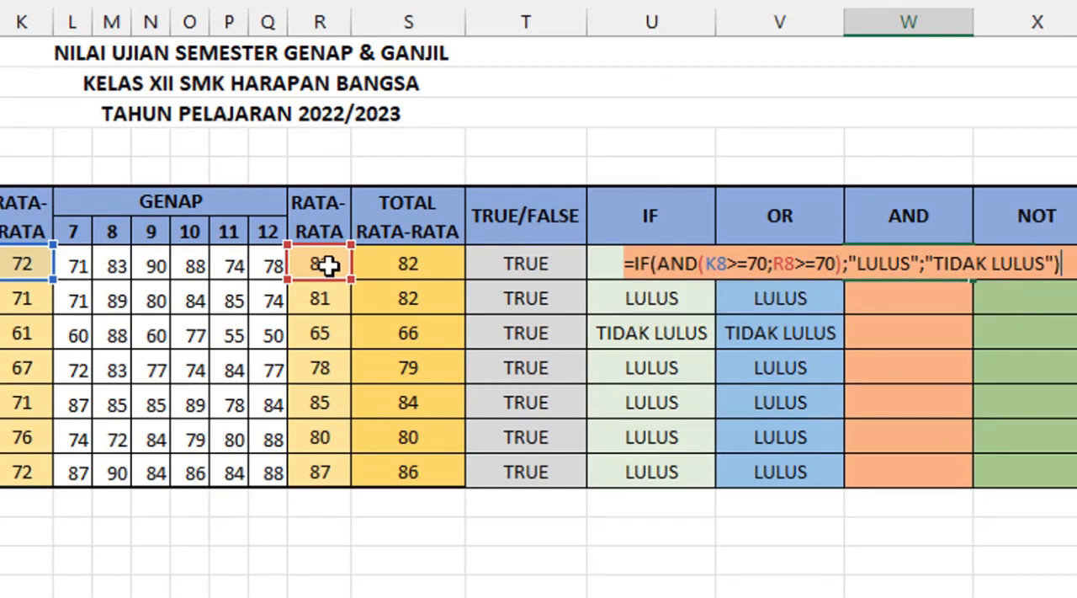
Step: Complete the W8 formula with "LULUS" as the true result and "TIDAK LULUS" as the false result
key("Return")
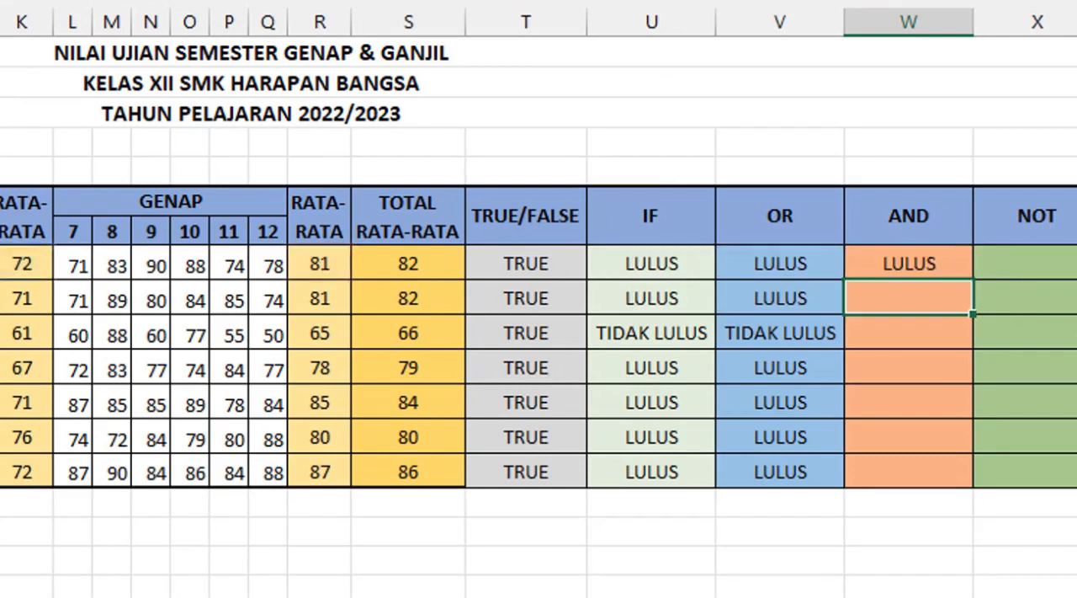
Step: Copy the IF-AND formula from W8 down the AND column to the last student row
left_click(929, 257)
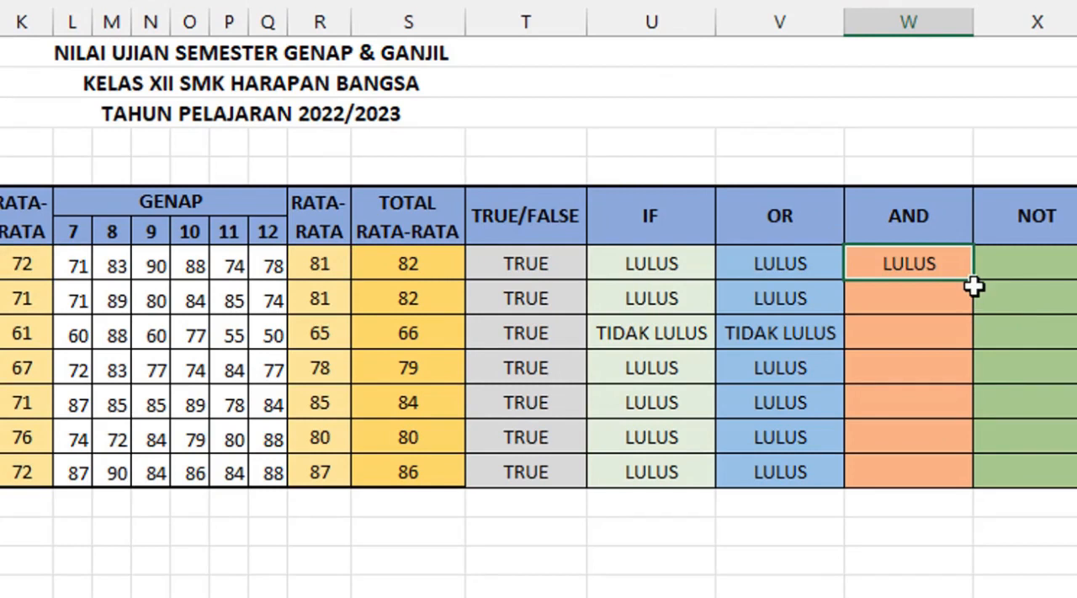
left_click_drag(974, 287, 968, 483)
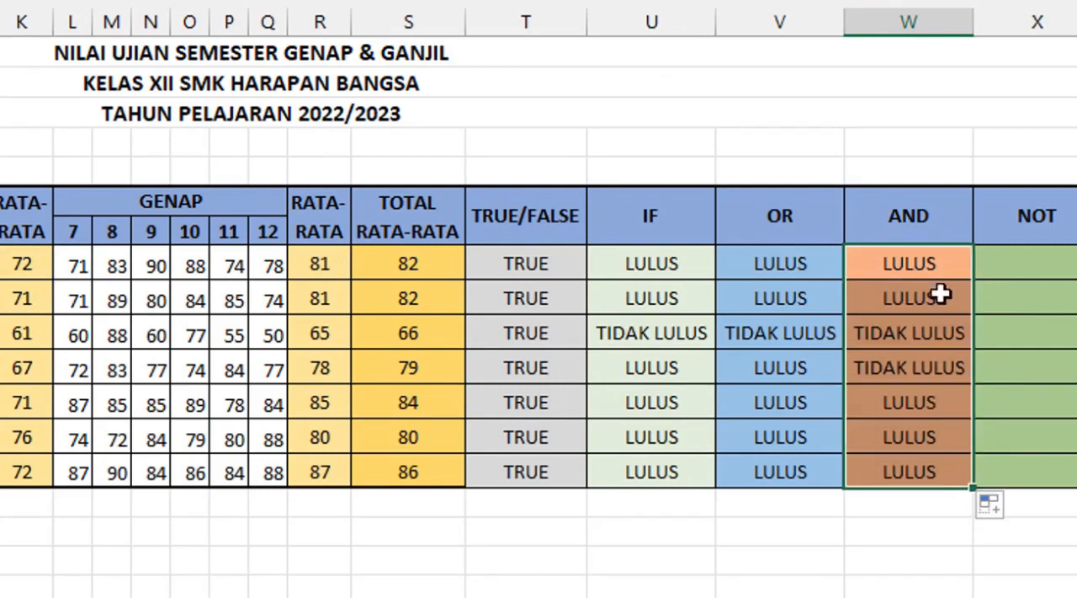
Step: Check the AND column results, comparing the fourth student's result with the averages of both semesters
left_click(911, 349)
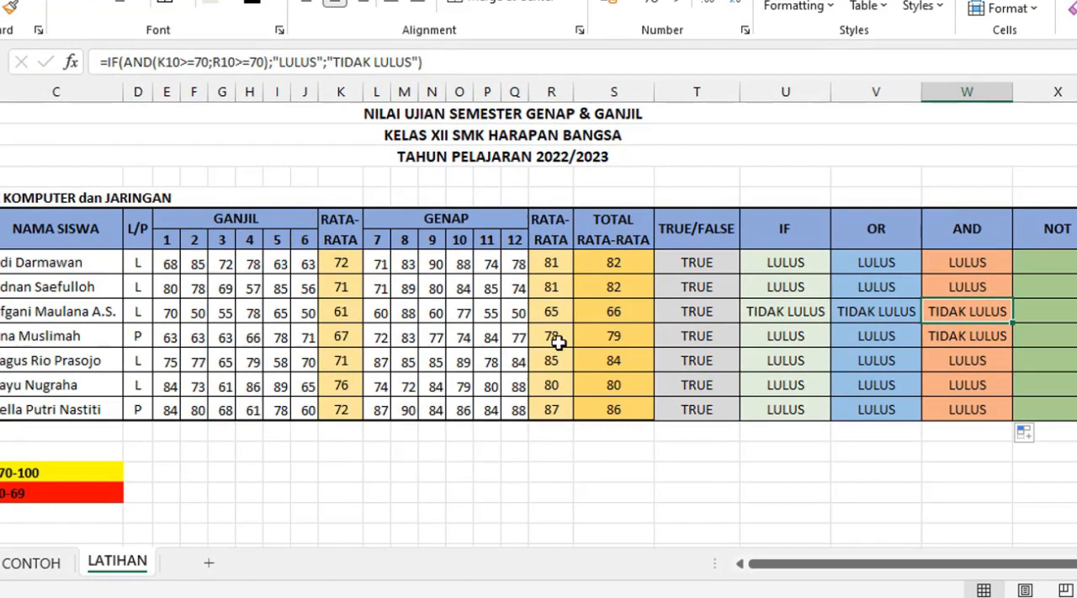
left_click(559, 341)
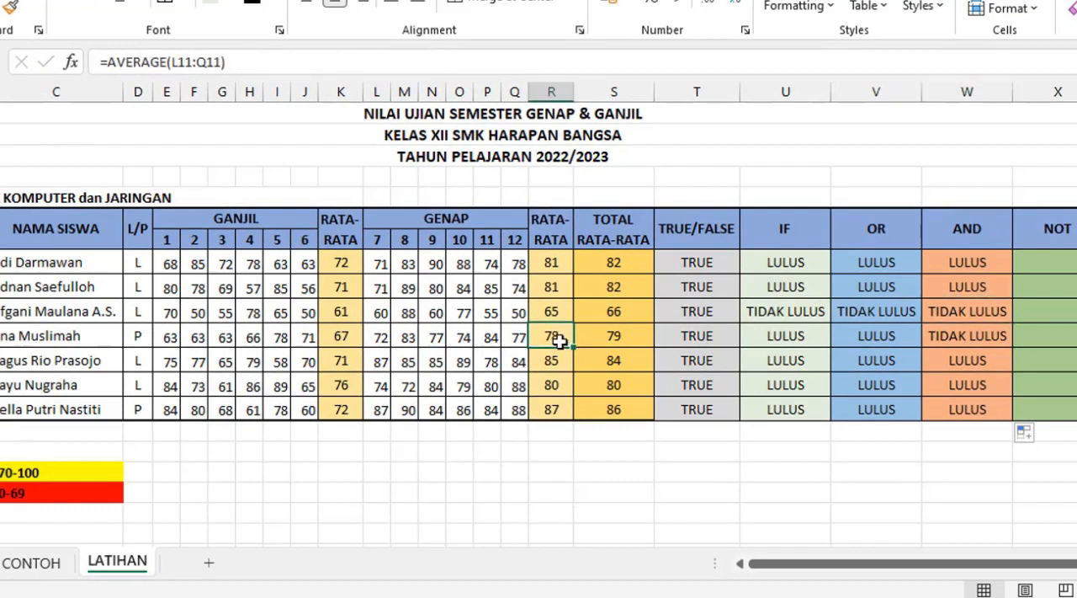
left_click(347, 342)
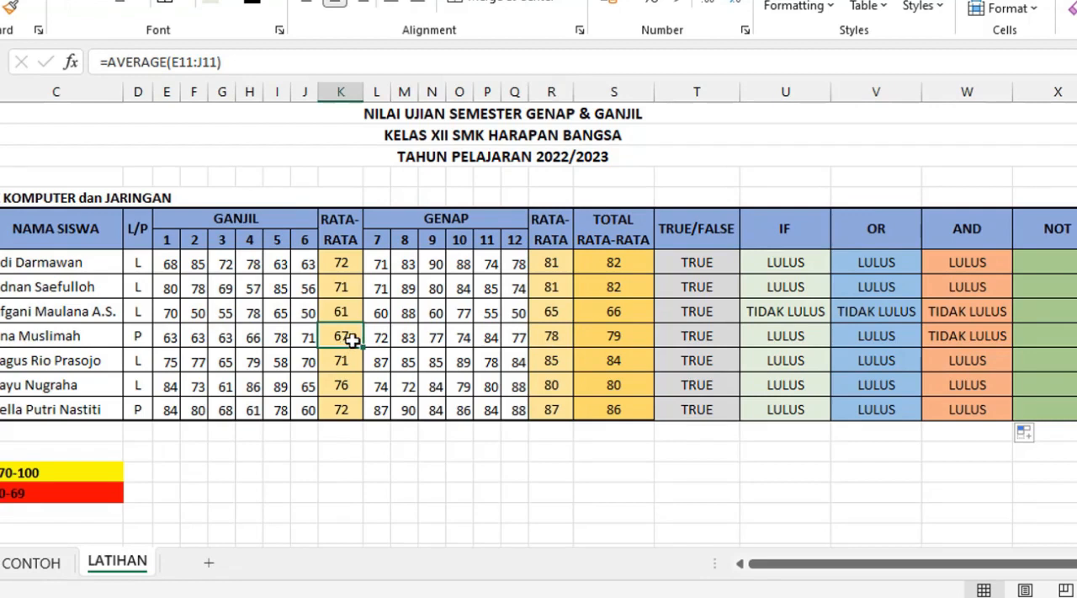
left_click(992, 344)
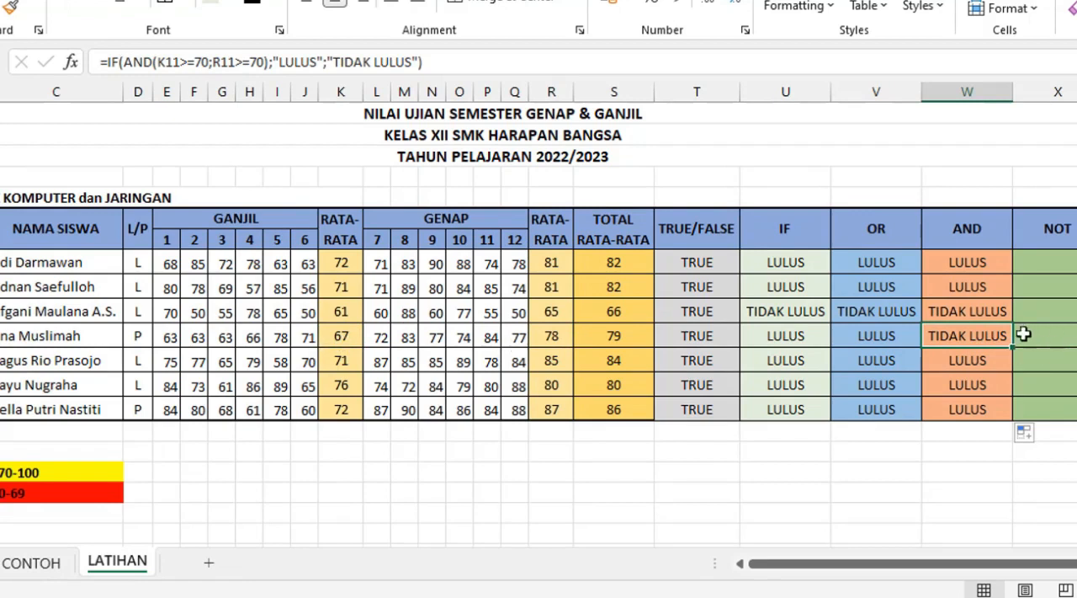
left_click(976, 262)
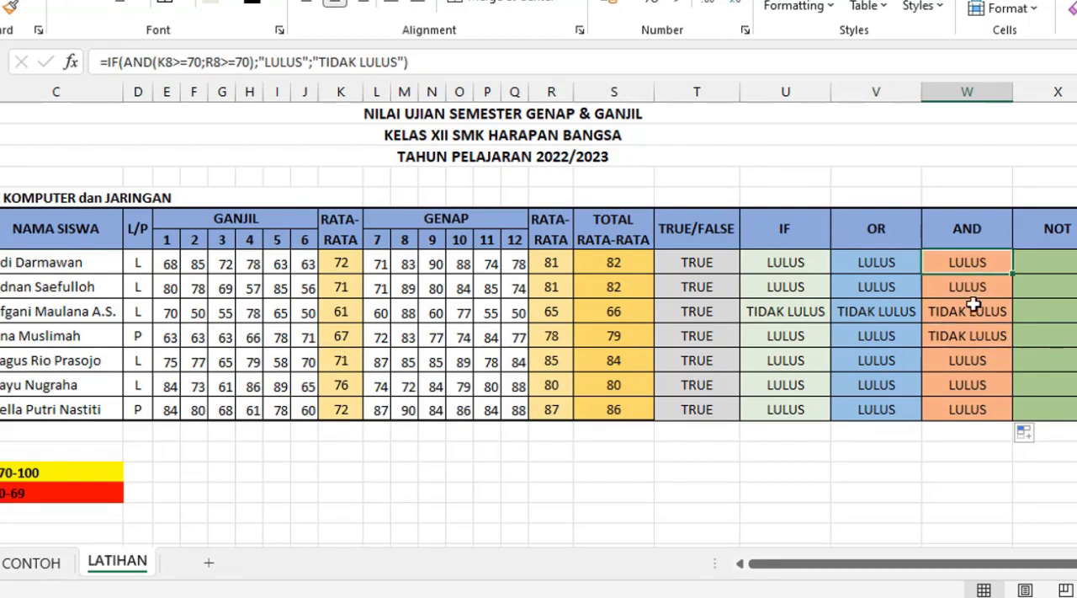
Step: Start an IF formula in X8 with NOT(K8>R8) as its logical test, comparing the two semester averages
left_click(1075, 269)
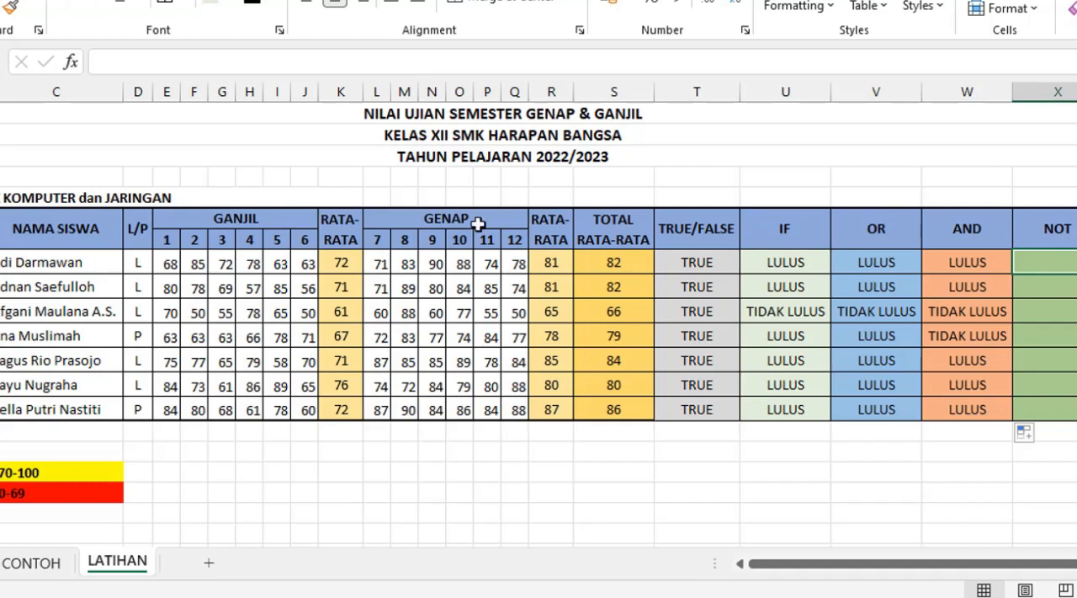
left_click(343, 264)
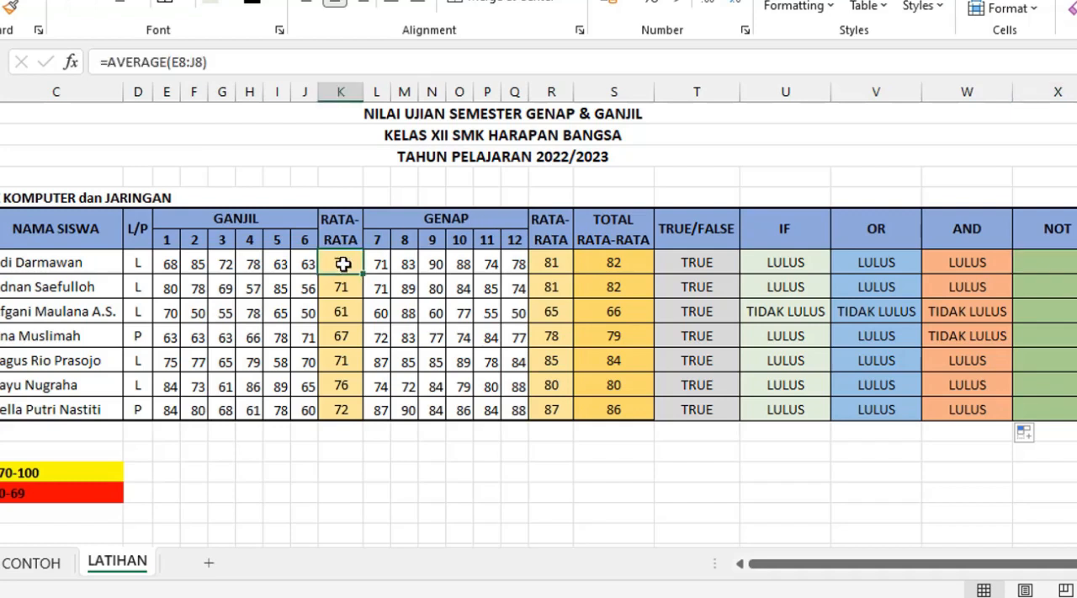
left_click(556, 266)
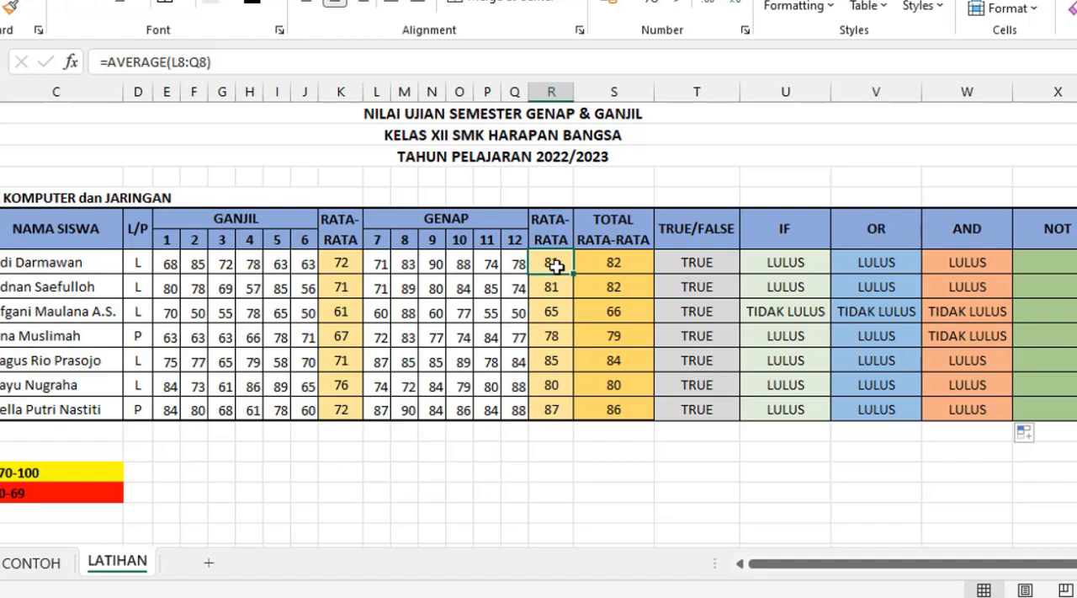
left_click(1062, 265)
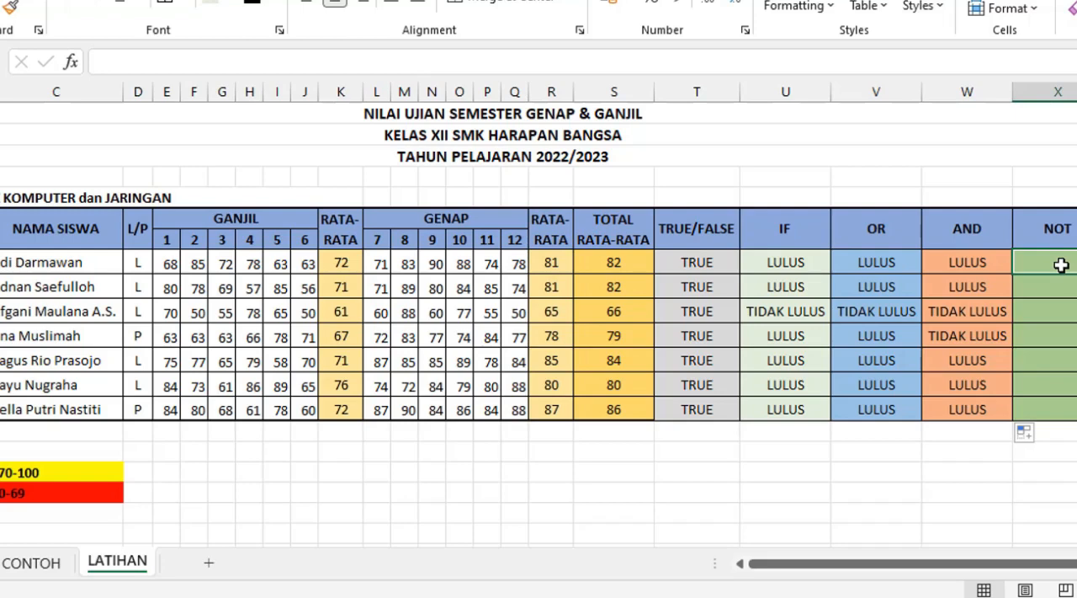
type("=IF")
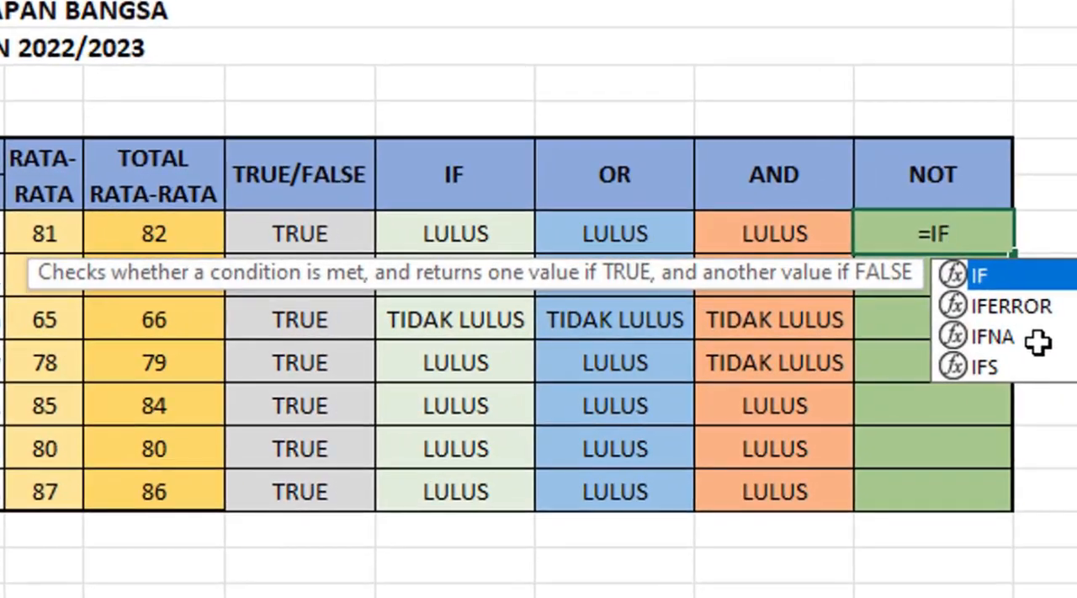
type("(NOT(")
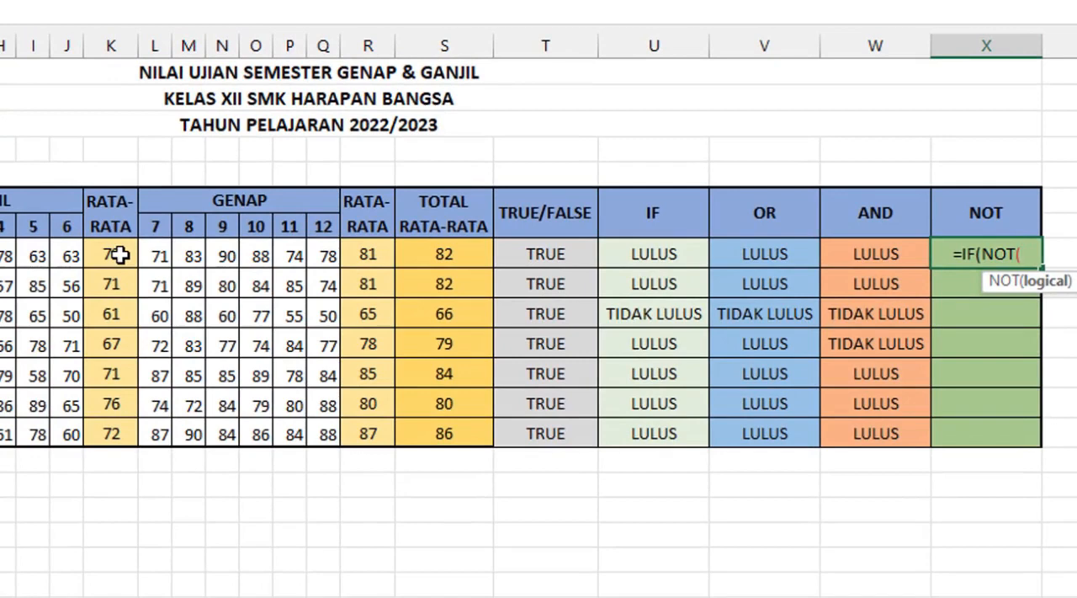
left_click(120, 255)
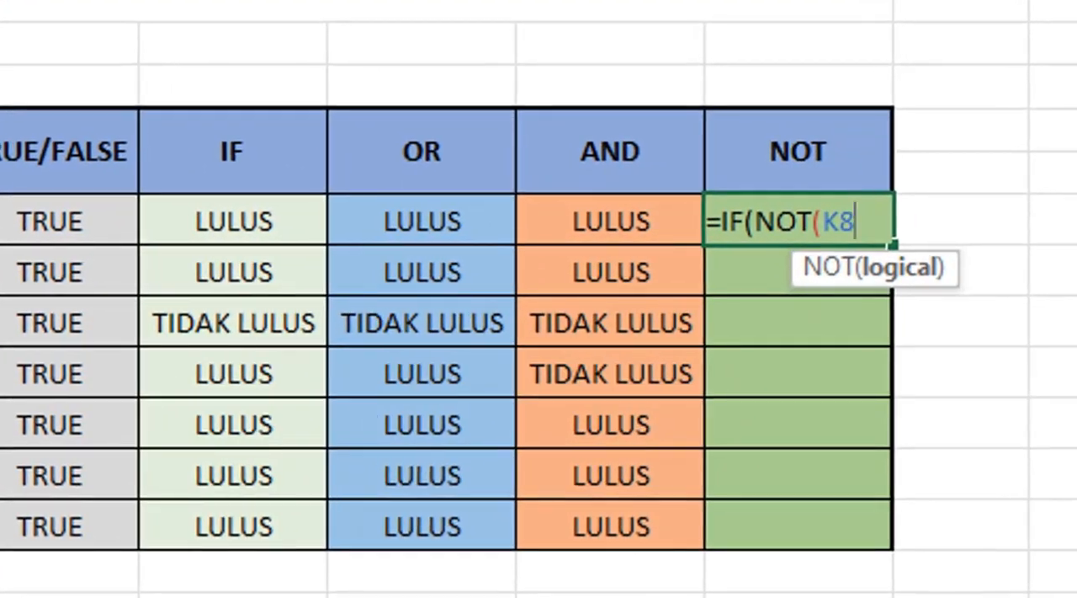
type(">")
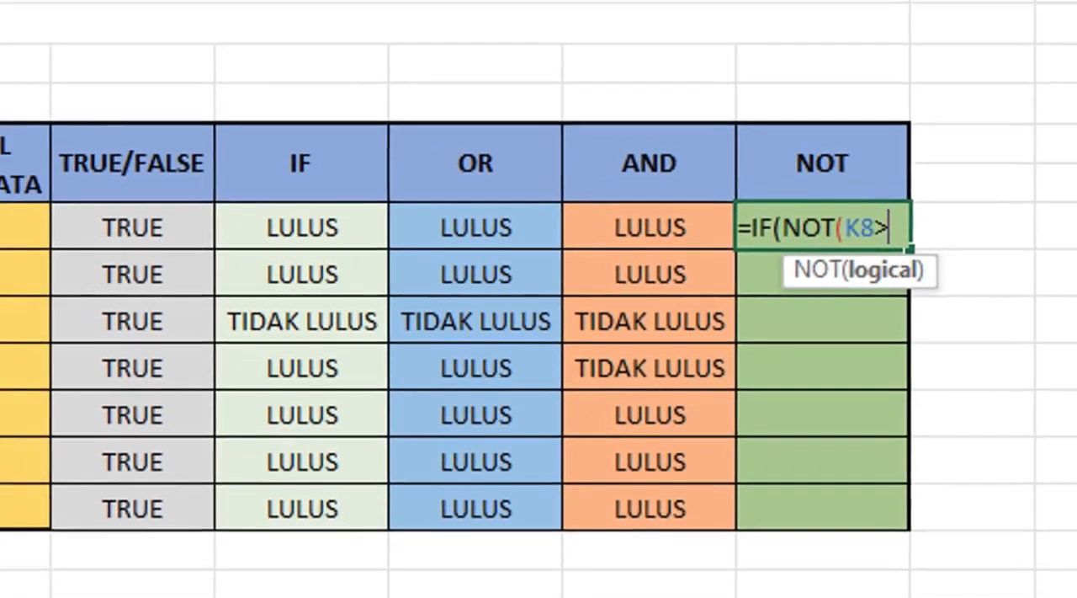
left_click(84, 241)
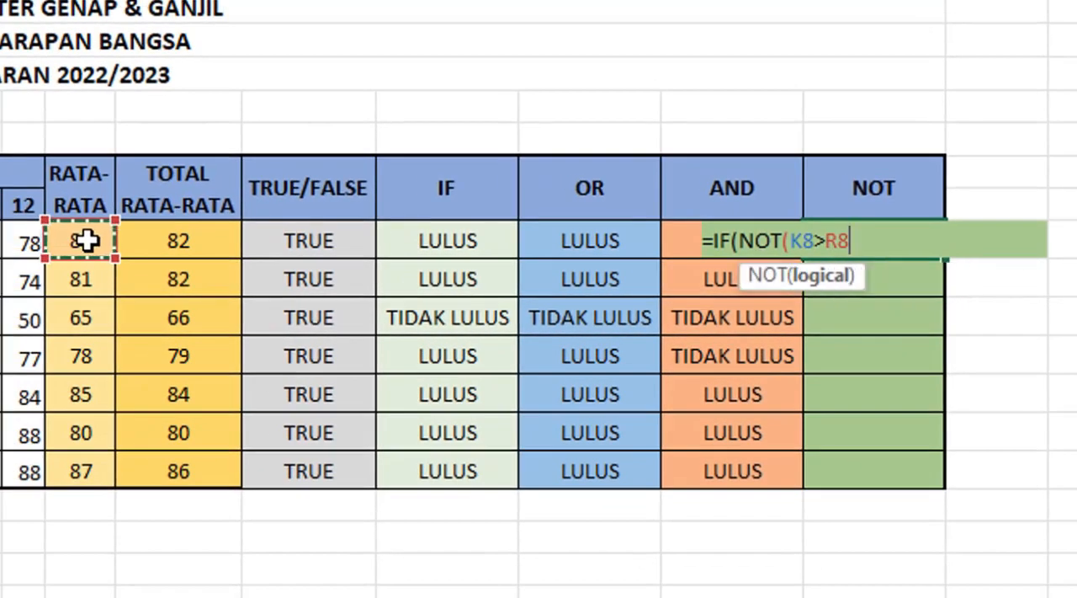
type(")")
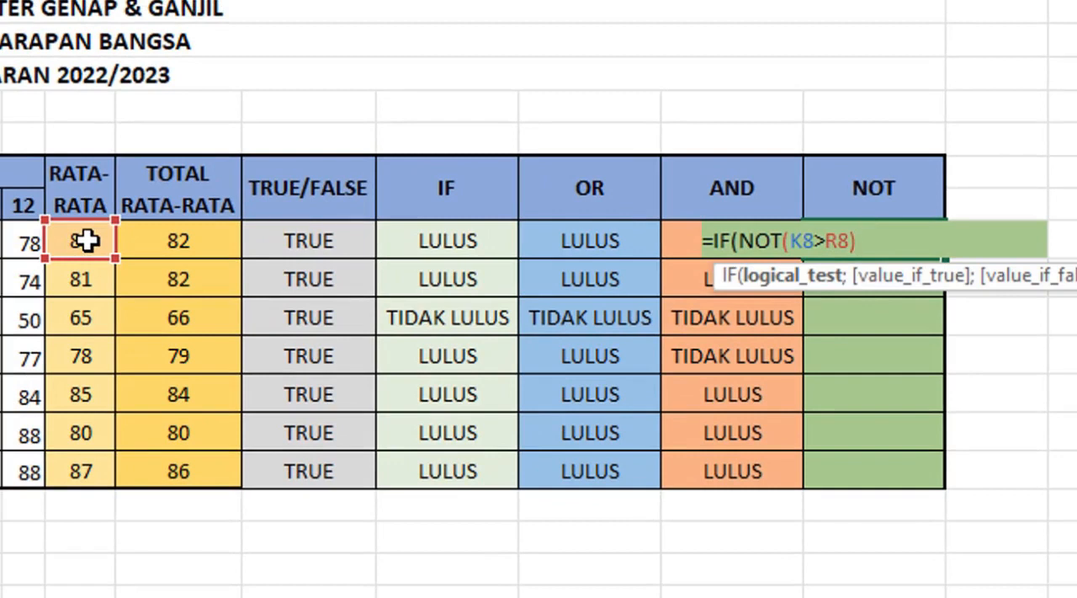
type(";\"")
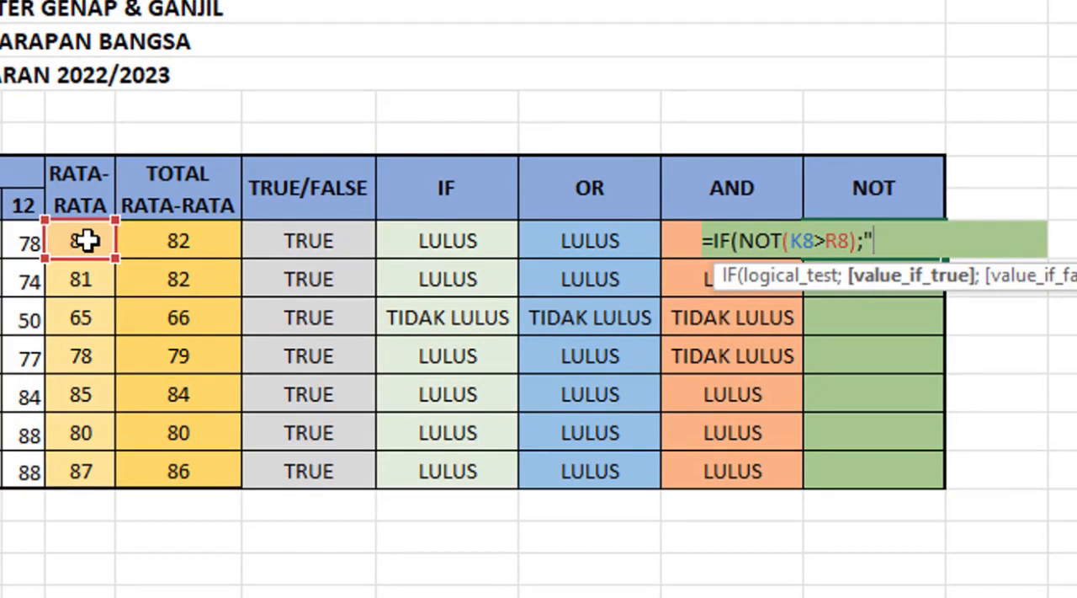
type("BENAR")
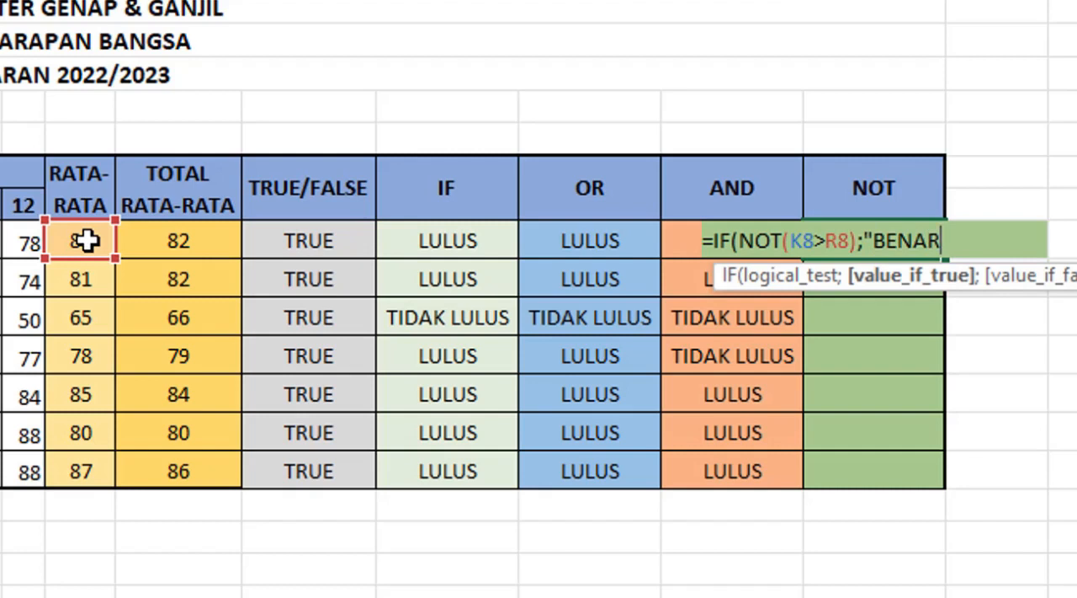
type("\";")
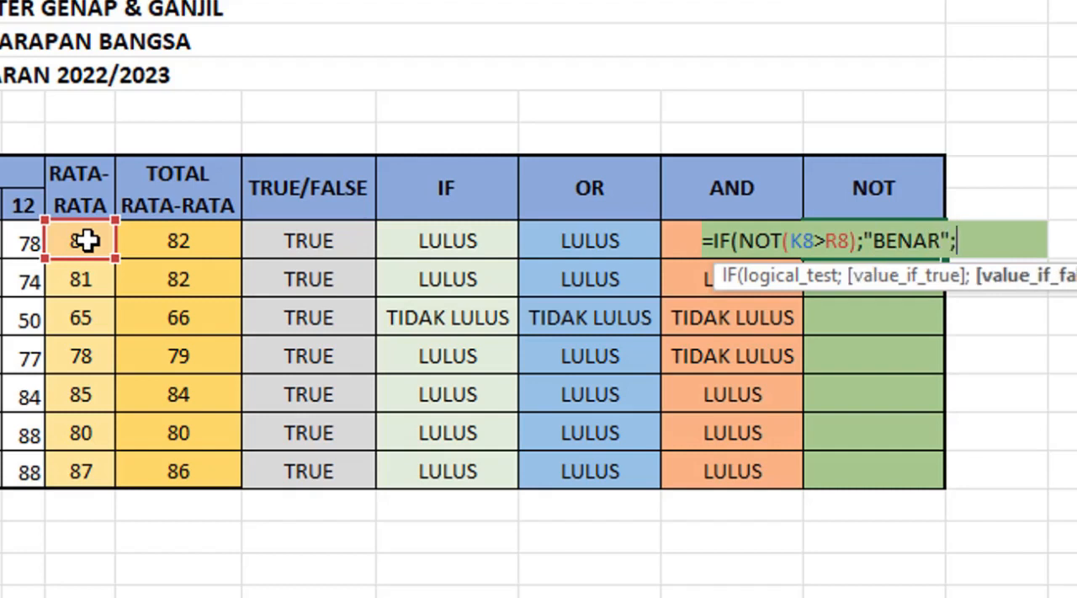
type("\"SA;A;")
Step: Complete the X8 formula with "BENAR" as the true result and "SALAH" as the false result
key("BackSpace")
key("BackSpace")
key("BackSpace")
type("LAH\")")
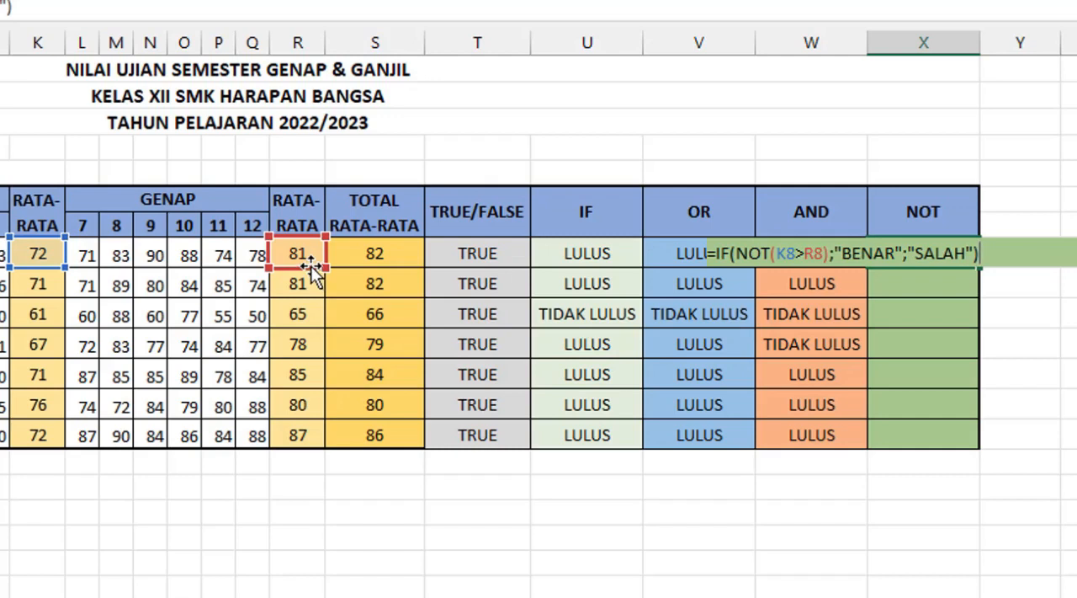
key("Return")
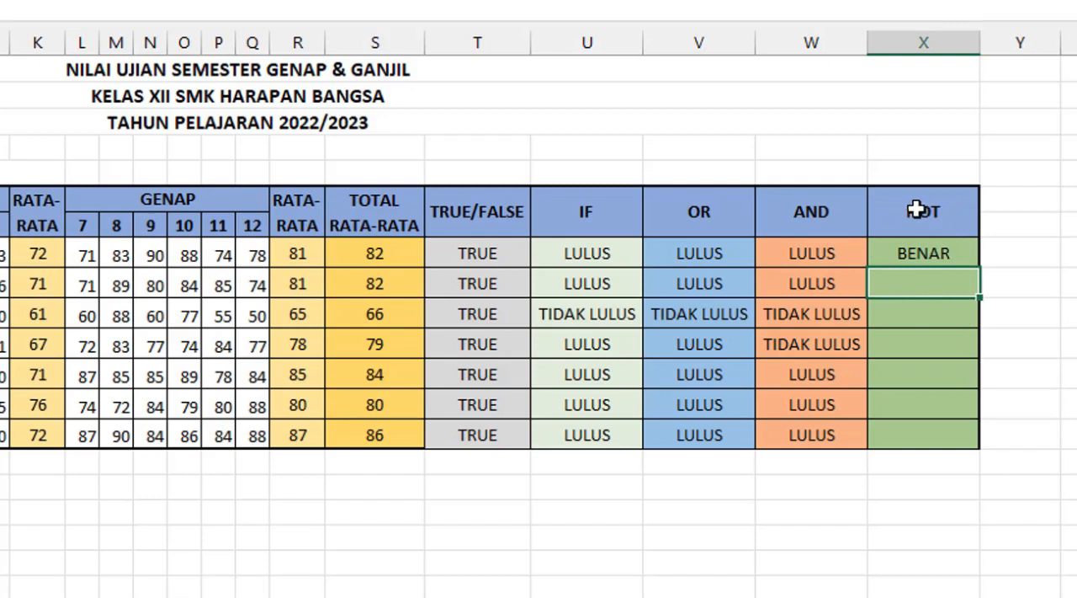
Step: Copy the IF-NOT formula from X8 down the NOT column to the last student row
left_click(930, 255)
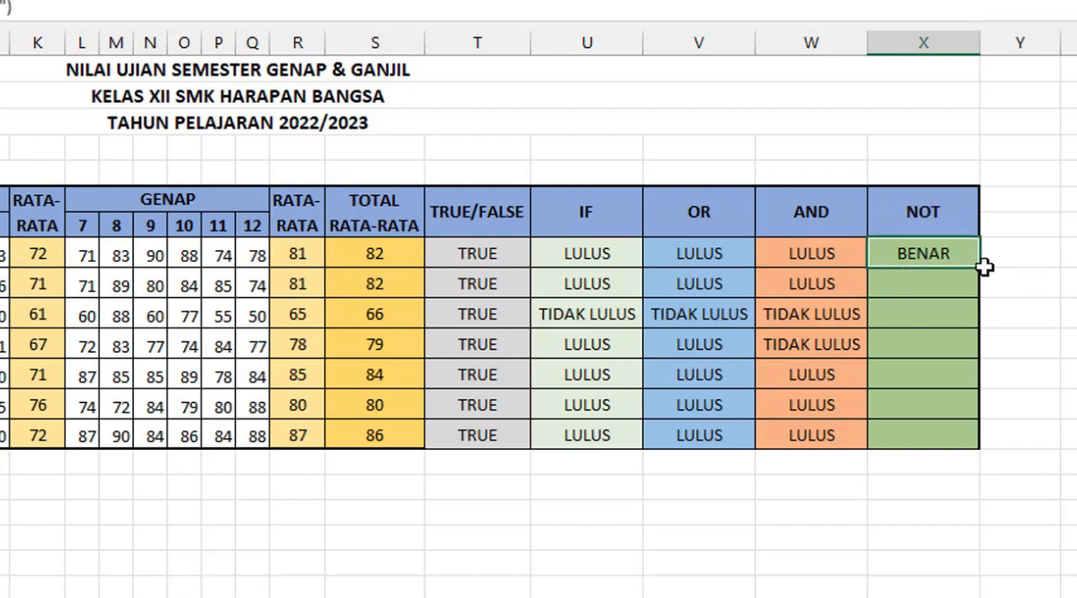
left_click_drag(980, 267, 975, 446)
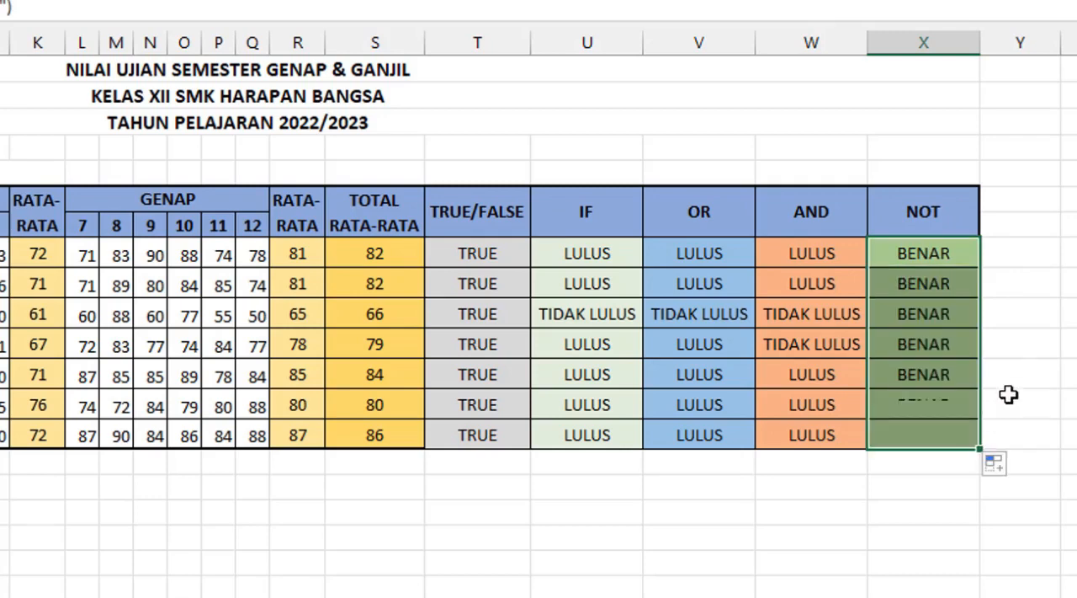
left_click(1055, 341)
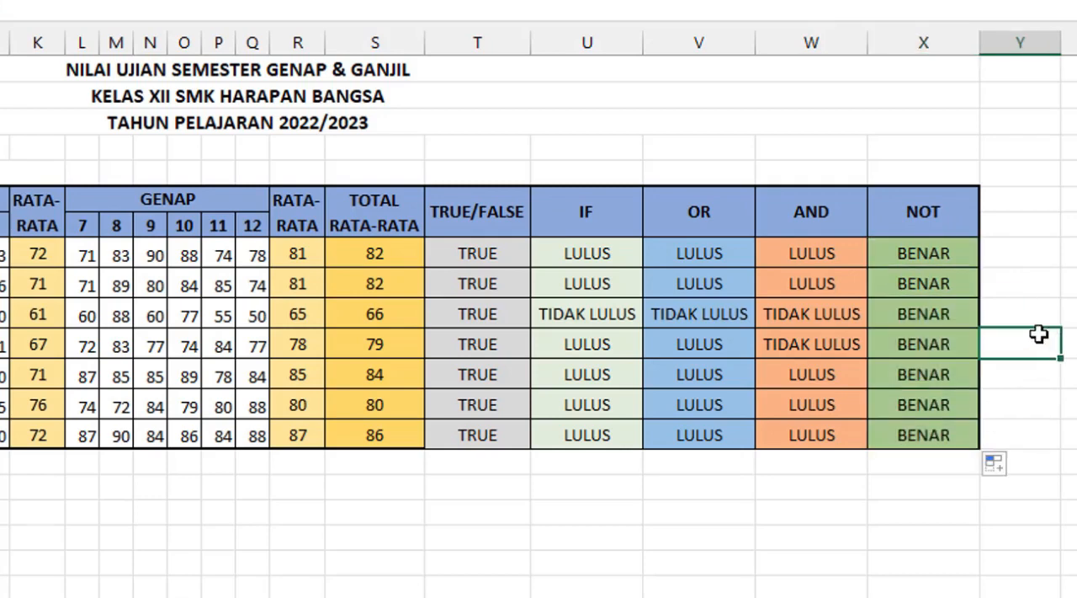